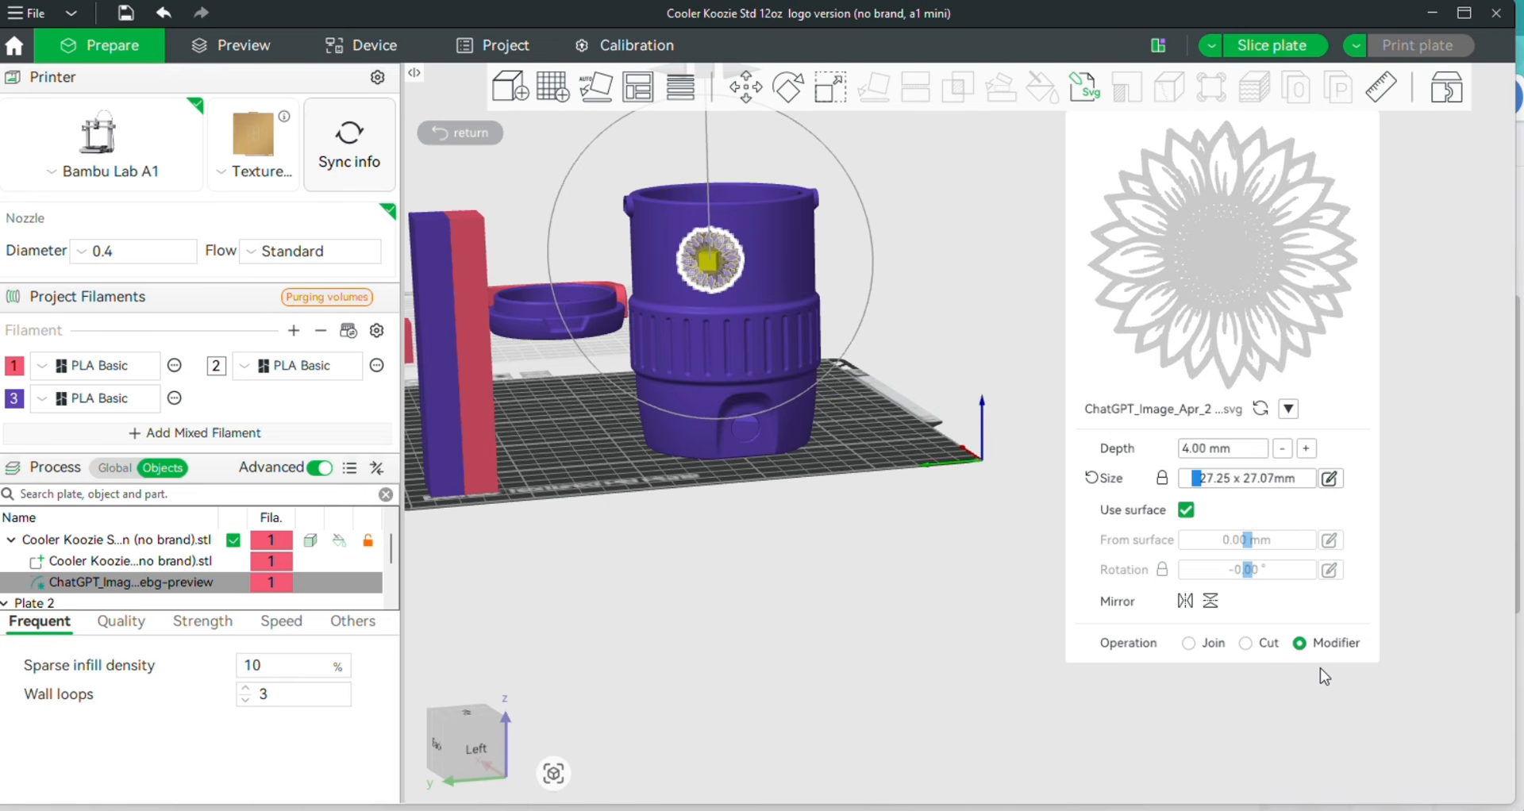
Add the ChatGPT_Image sunflower SVG file as a new embossed part on the cooler koozie
left_click(889, 534)
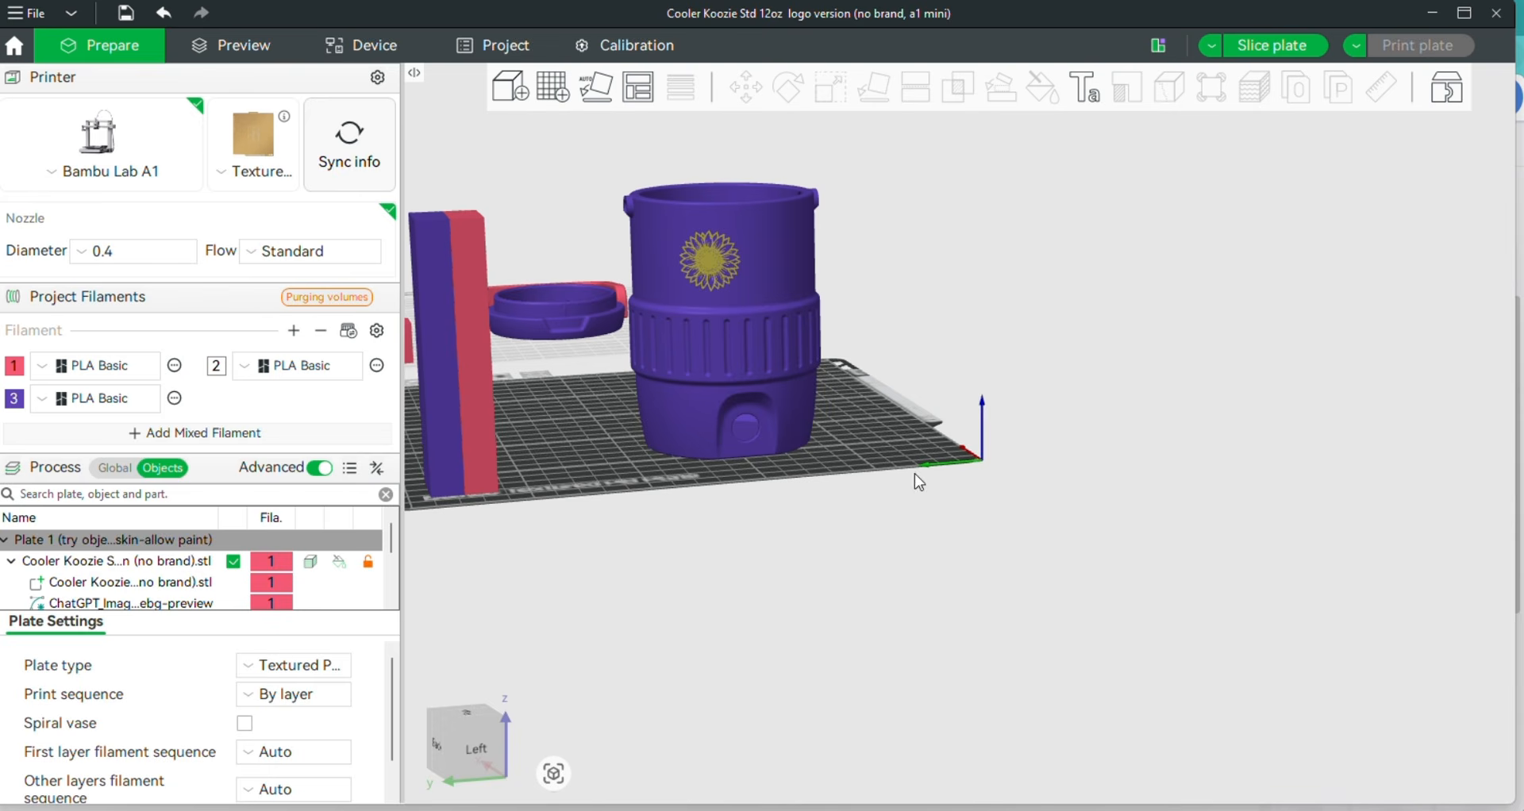
left_click(778, 254)
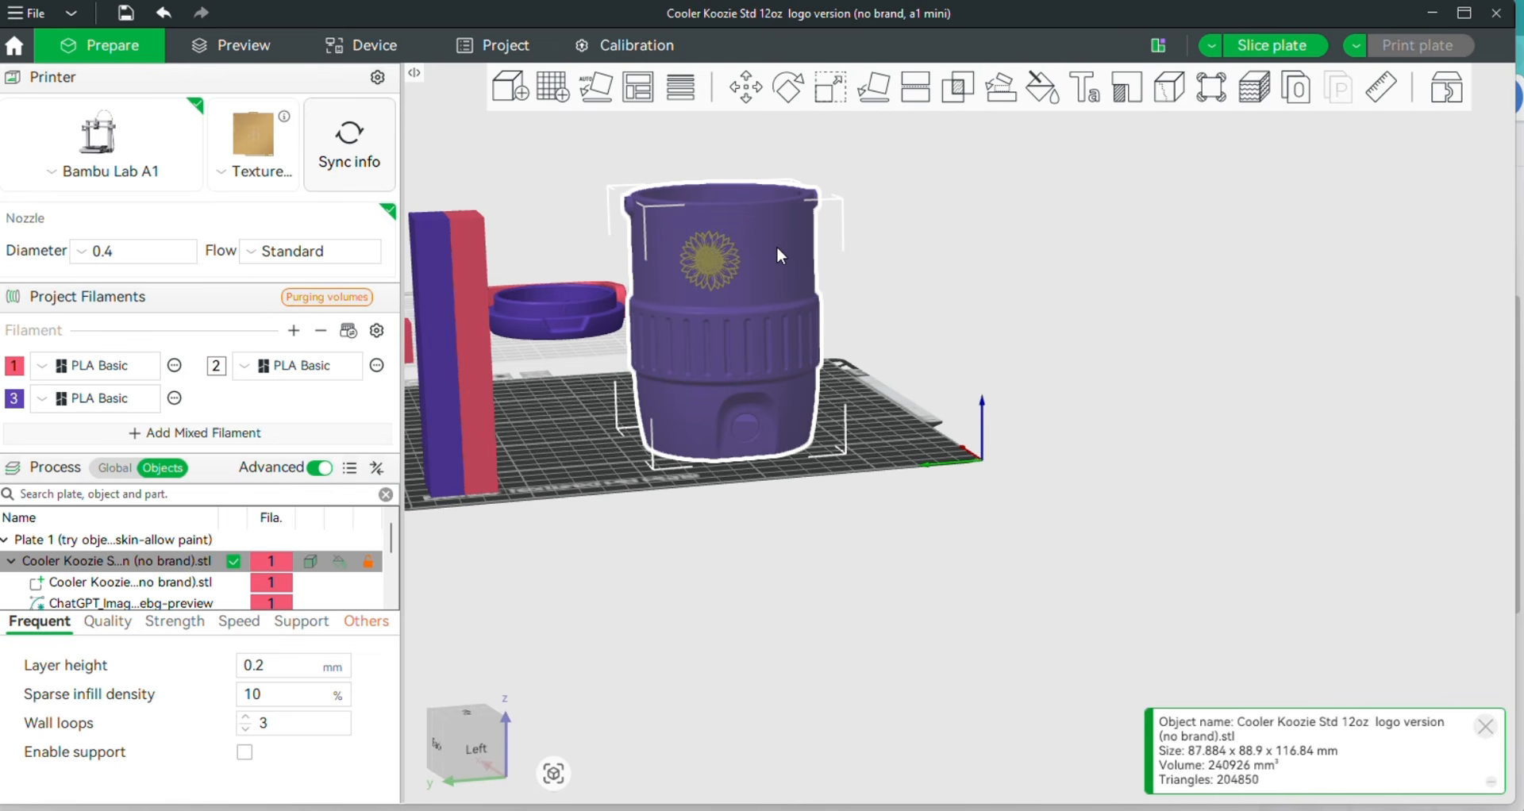
right_click(781, 252)
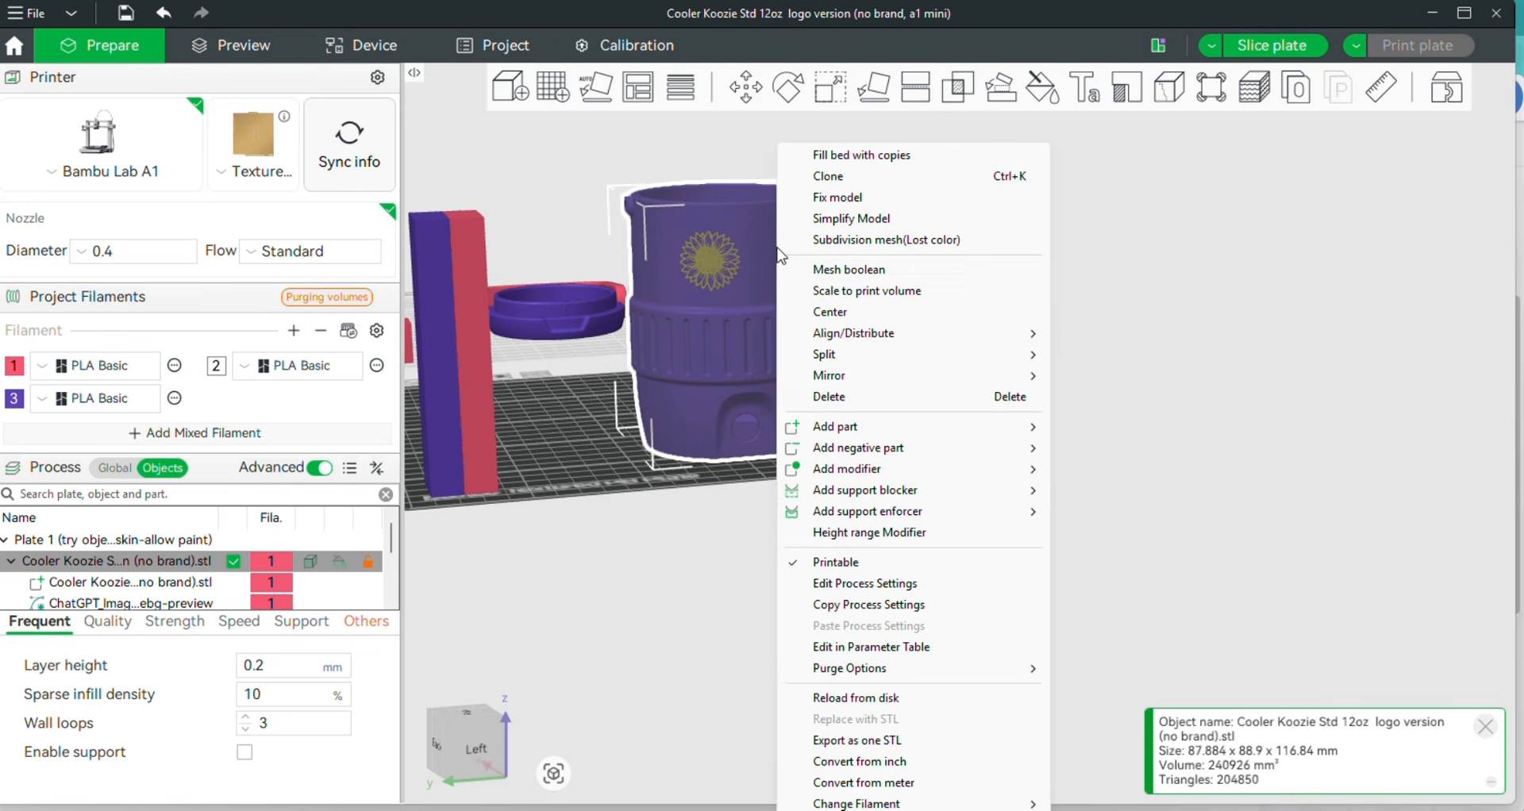
mouse_move(883, 433)
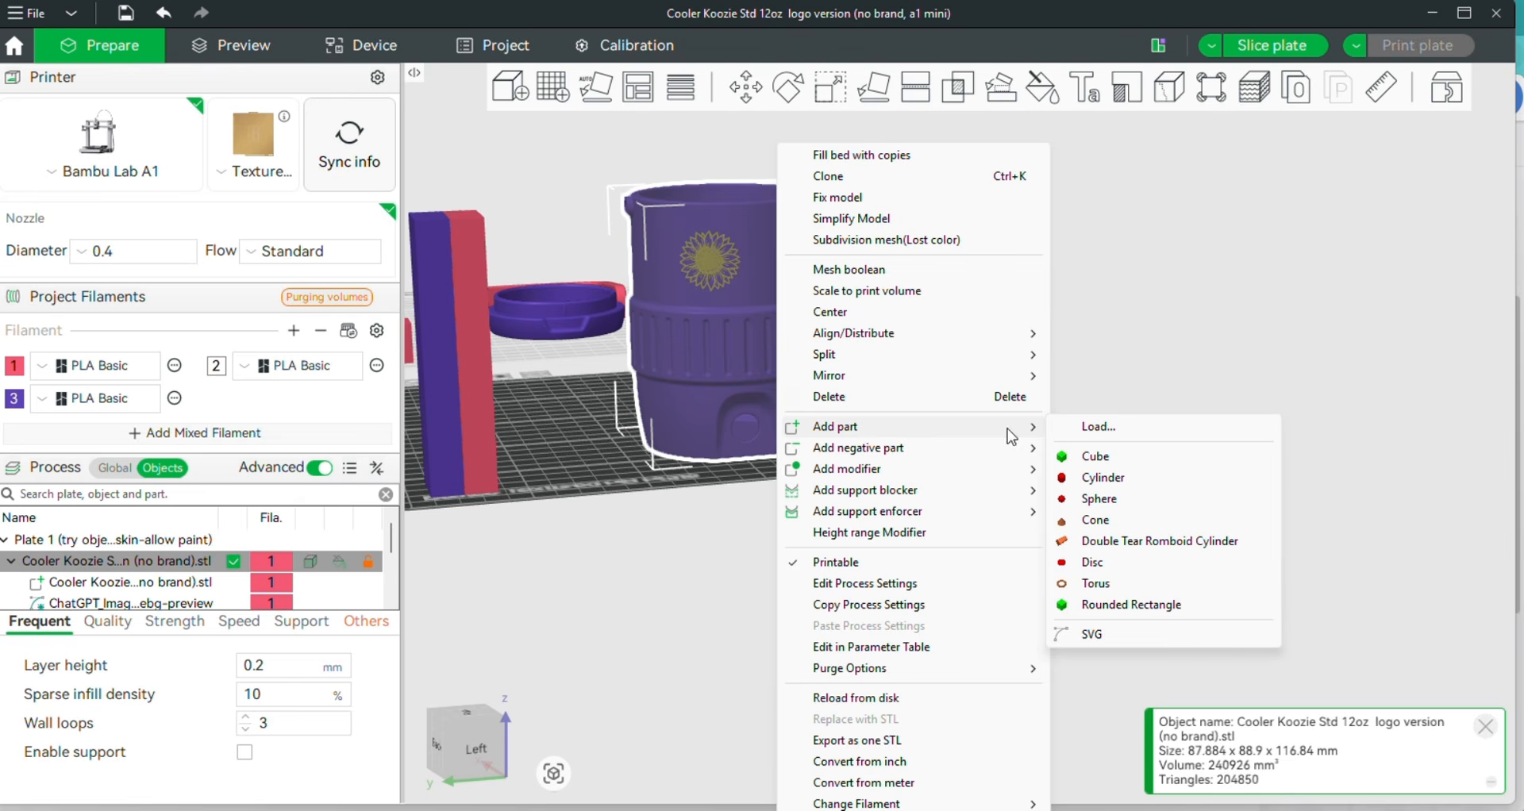
left_click(1094, 638)
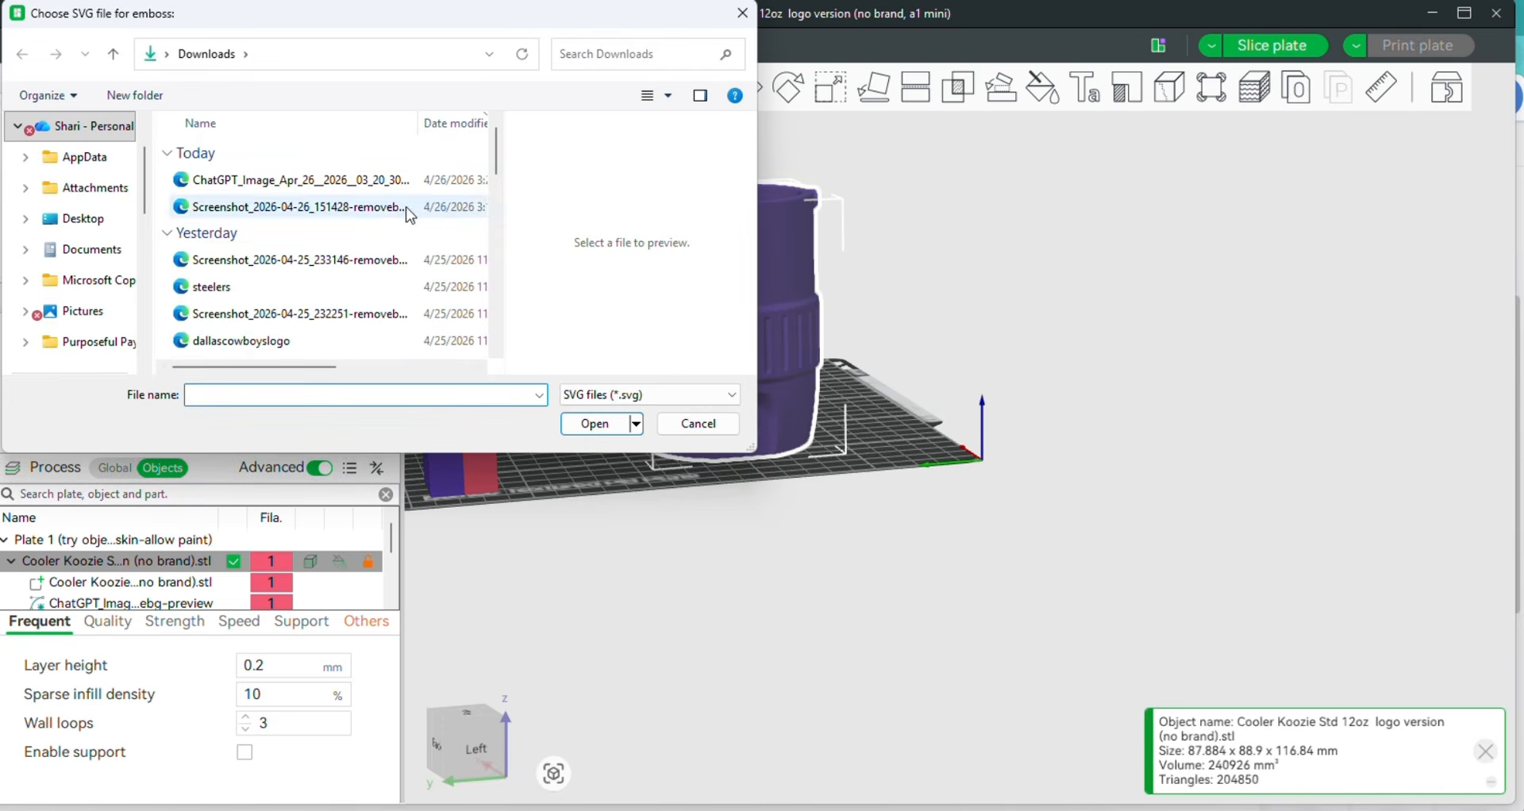
left_click(367, 181)
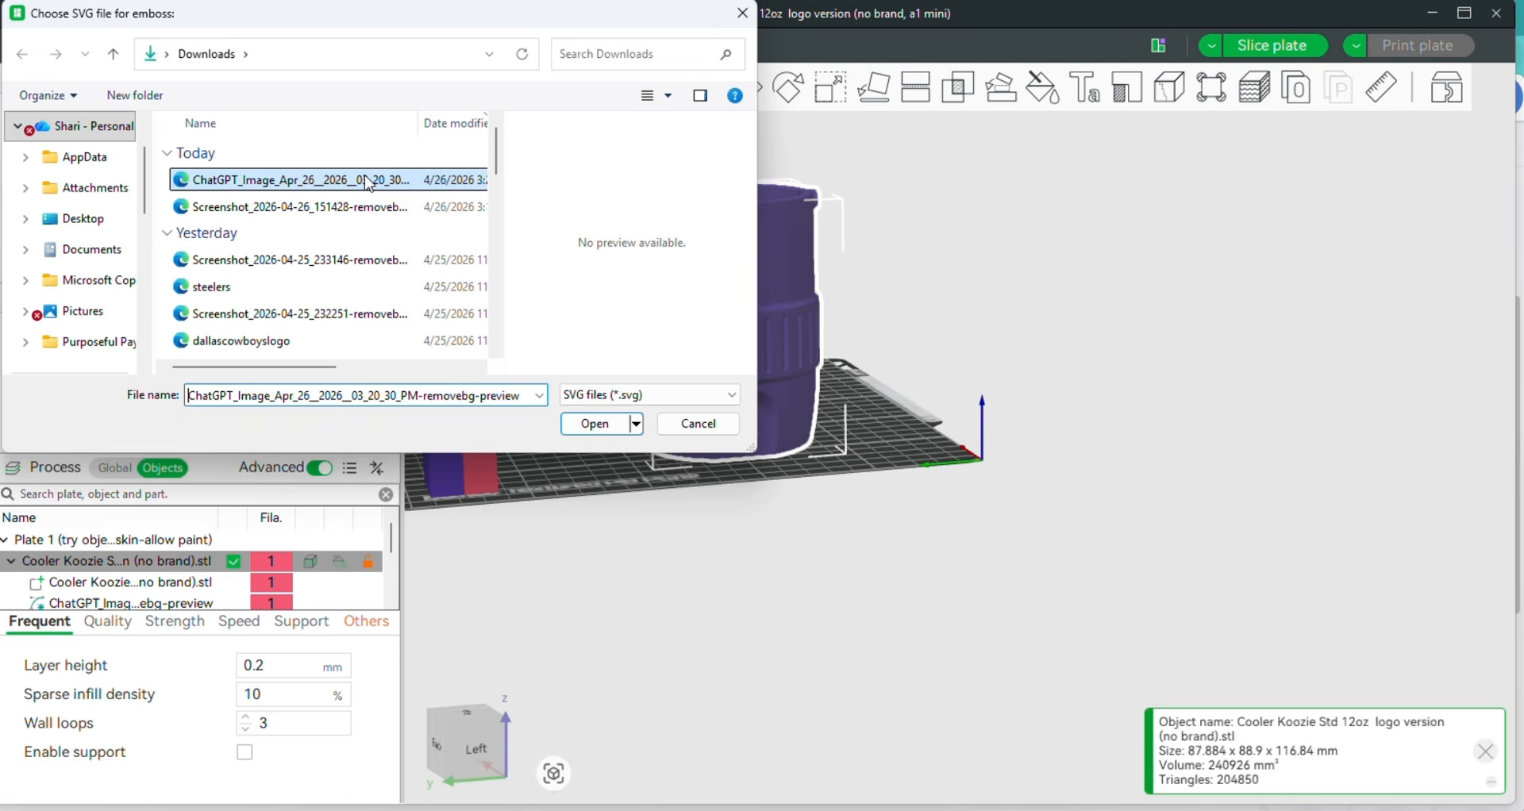
left_click(592, 426)
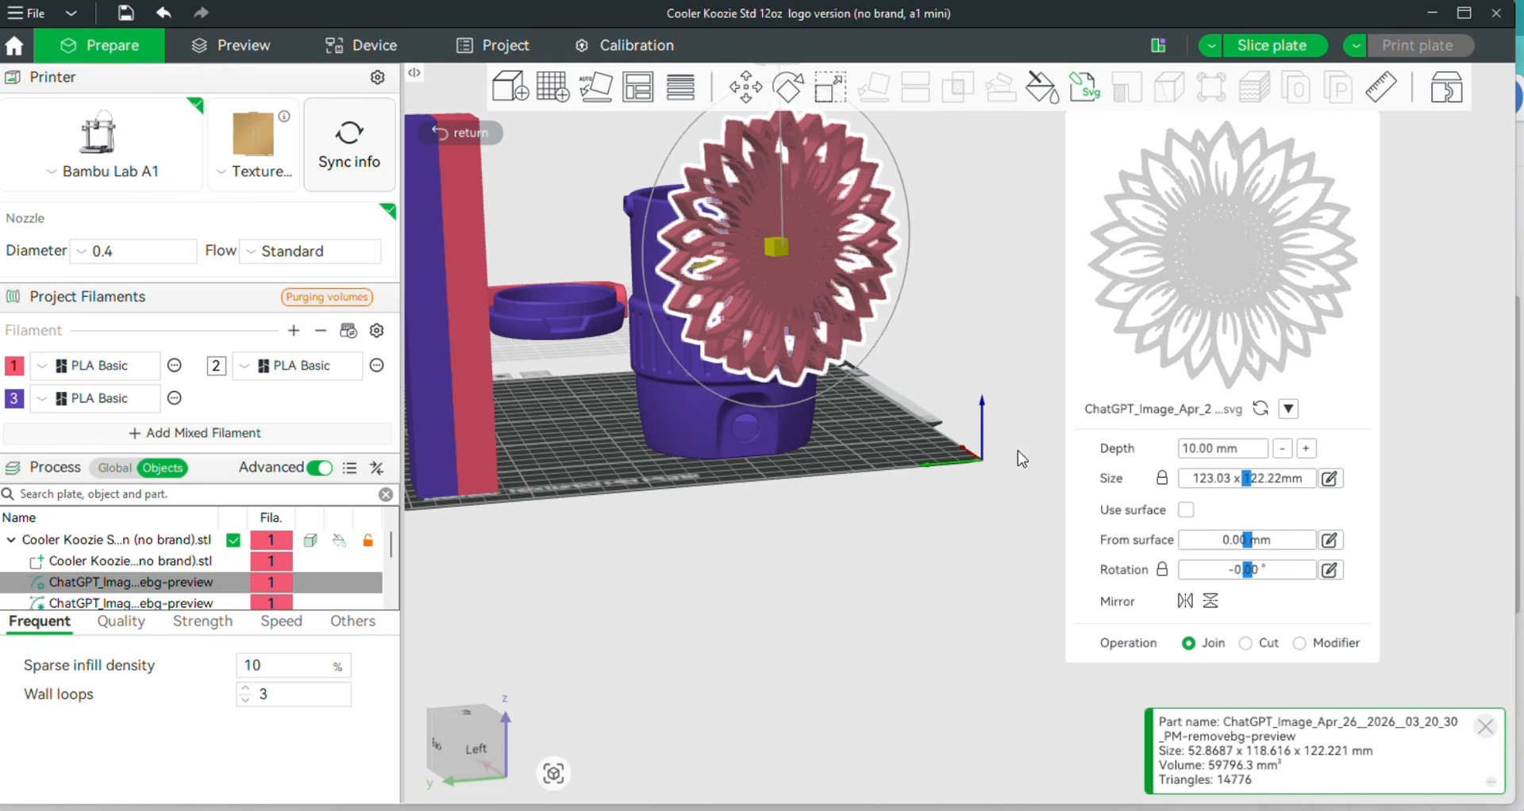
Reduce the emblem's emboss depth to 4.00 mm
left_click(1282, 450)
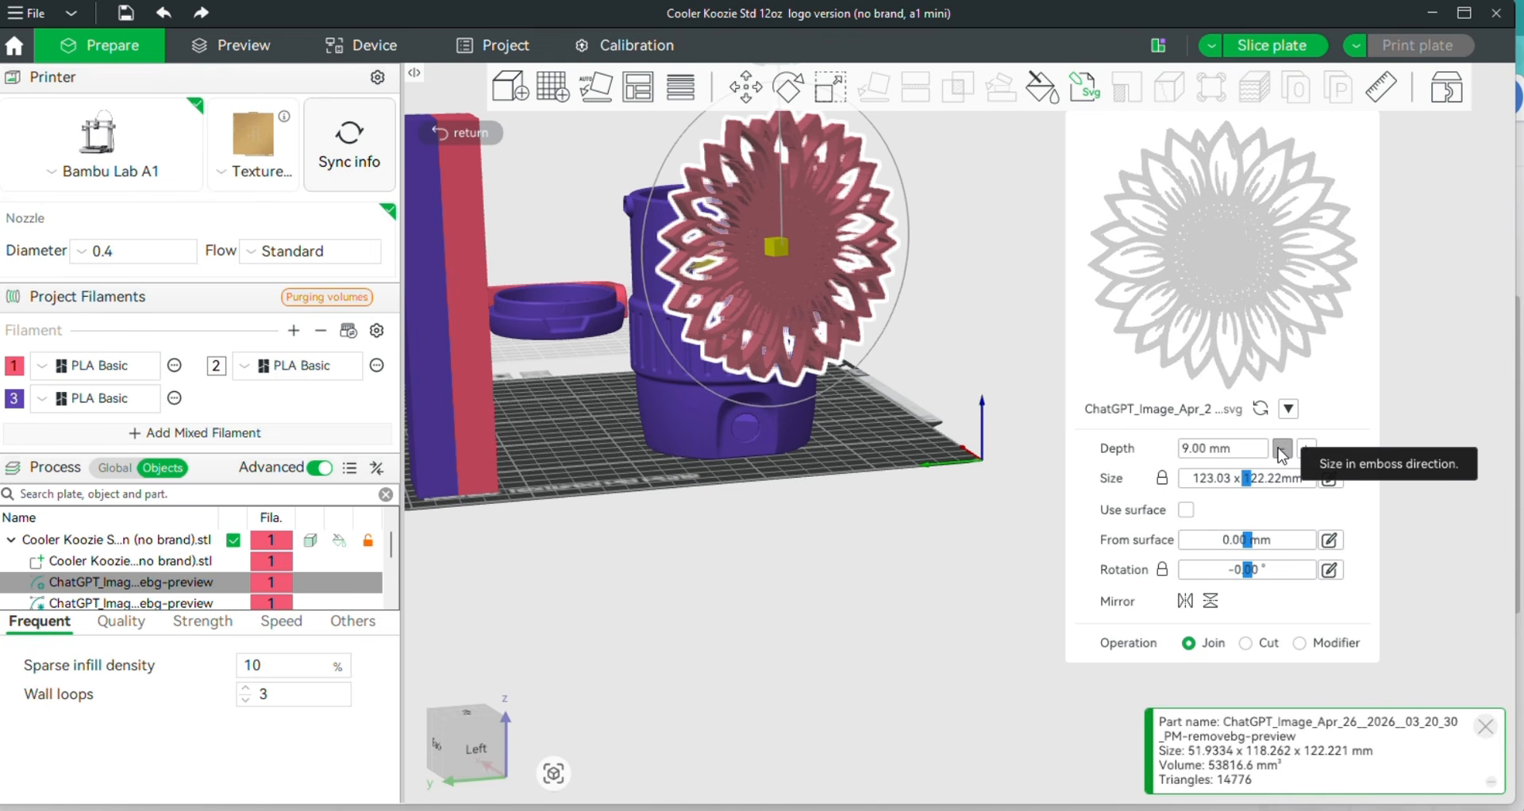
left_click(1282, 449)
left_click(1282, 449)
left_click(1282, 450)
left_click(1282, 449)
left_click(1282, 449)
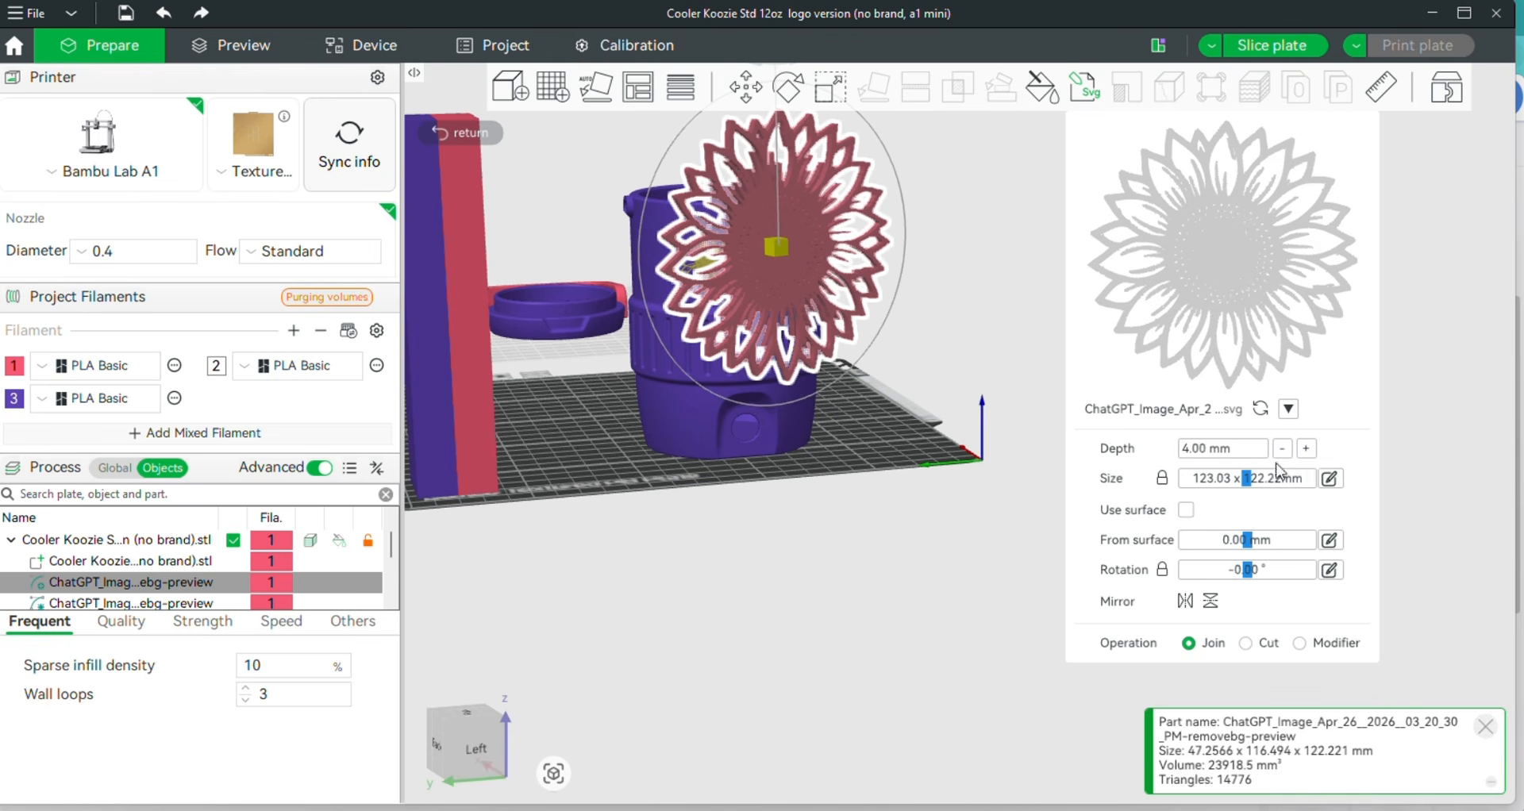
Resize the sunflower emblem proportionally to 27.25 mm wide
left_click_drag(1261, 481, 1197, 486)
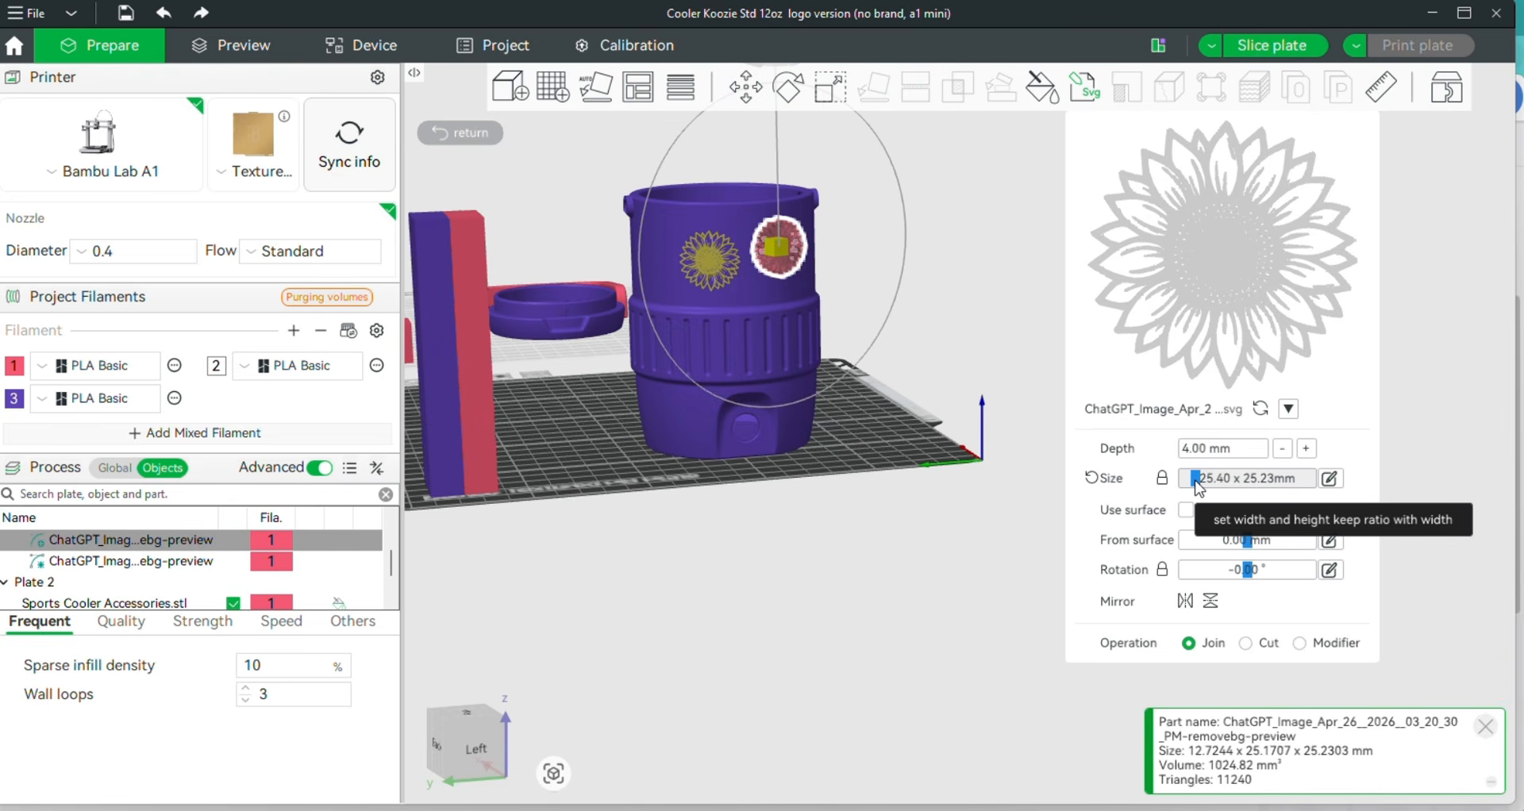
left_click(1331, 479)
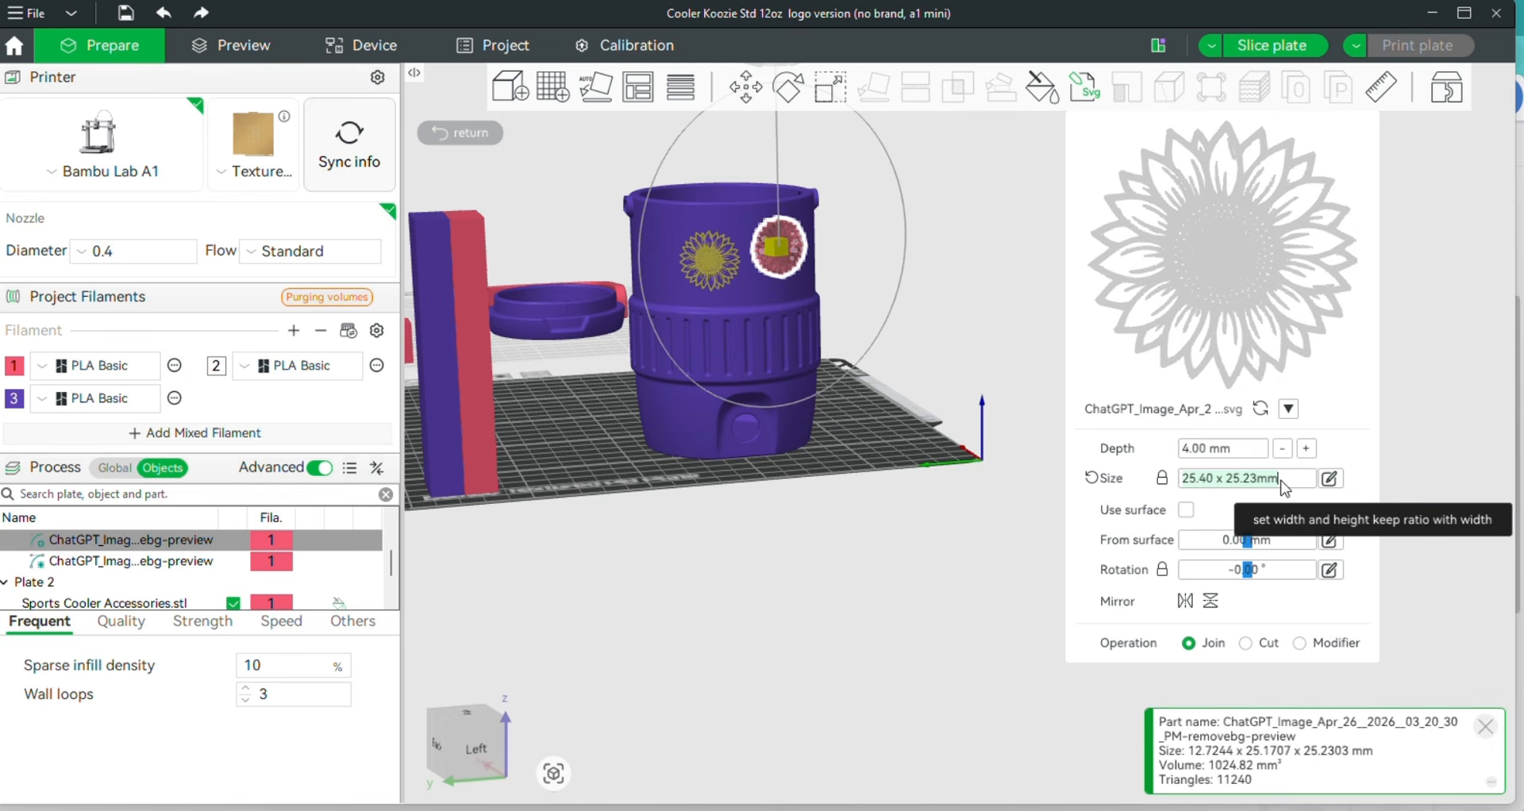
type("27")
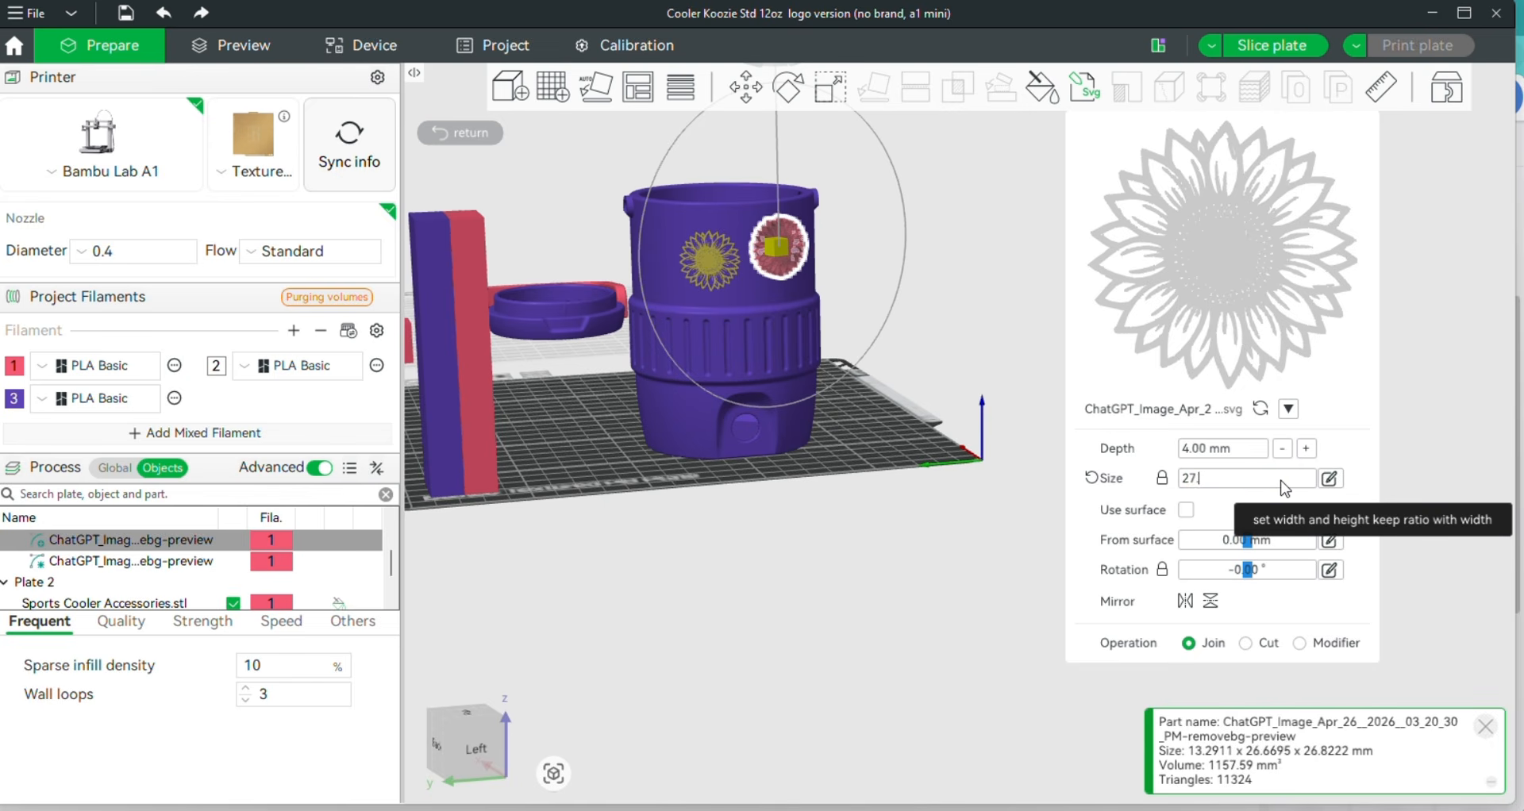
type(".252")
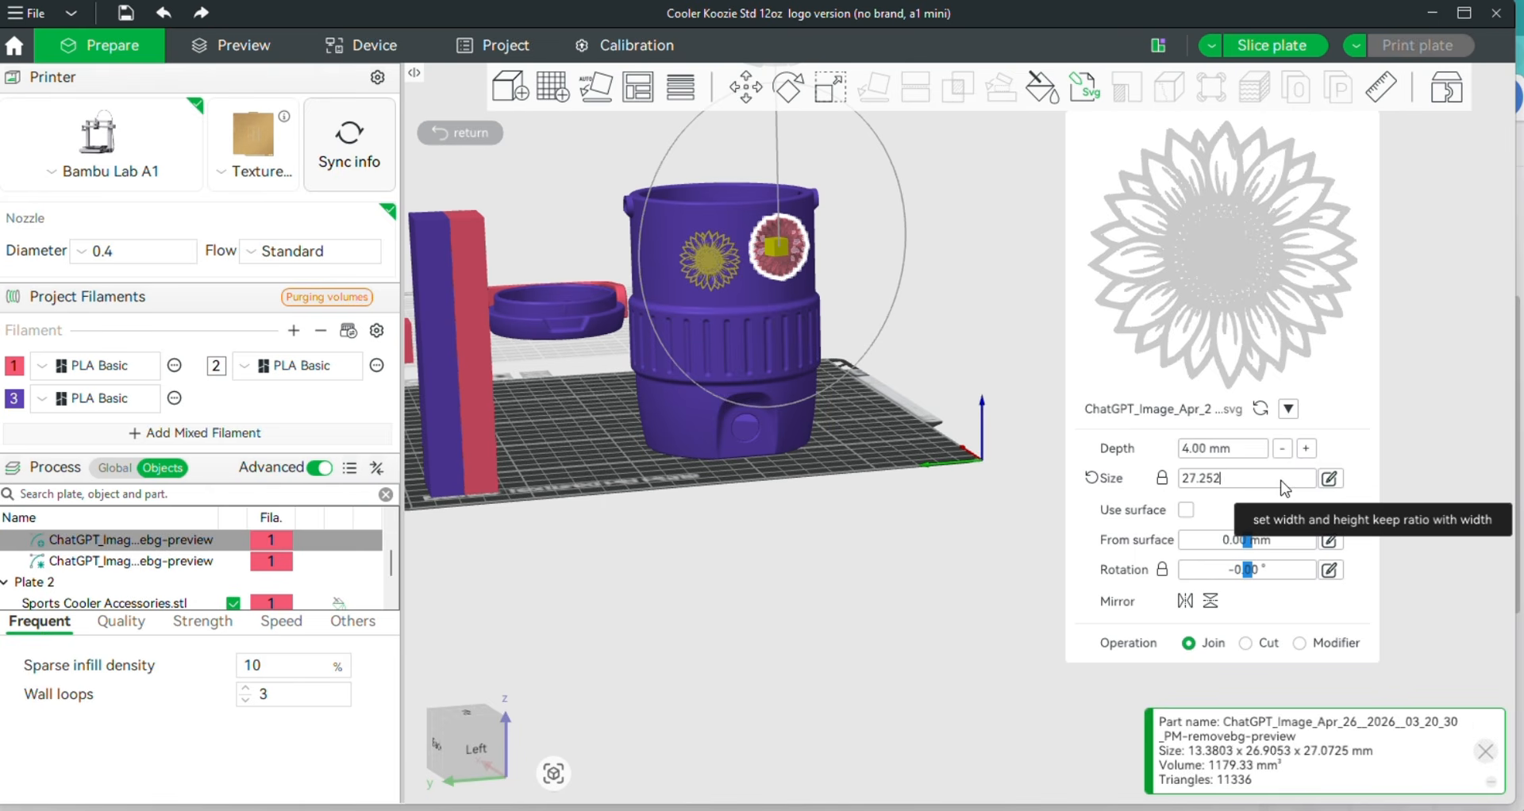
type("7.078")
key("BackSpace")
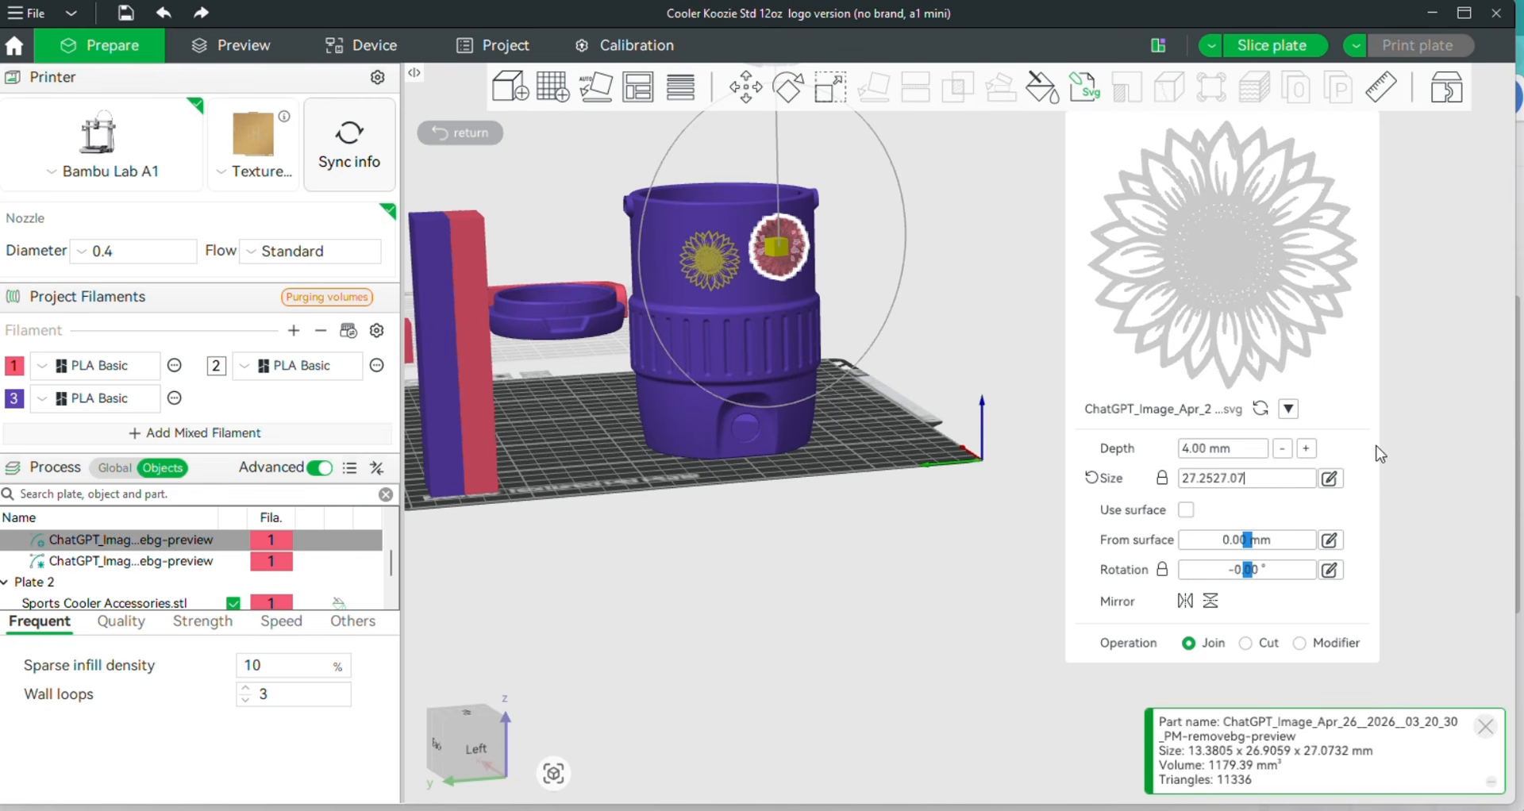
key("Return")
Enable Use surface and slide the sunflower emblem rightward along the koozie's wall
left_click(1186, 511)
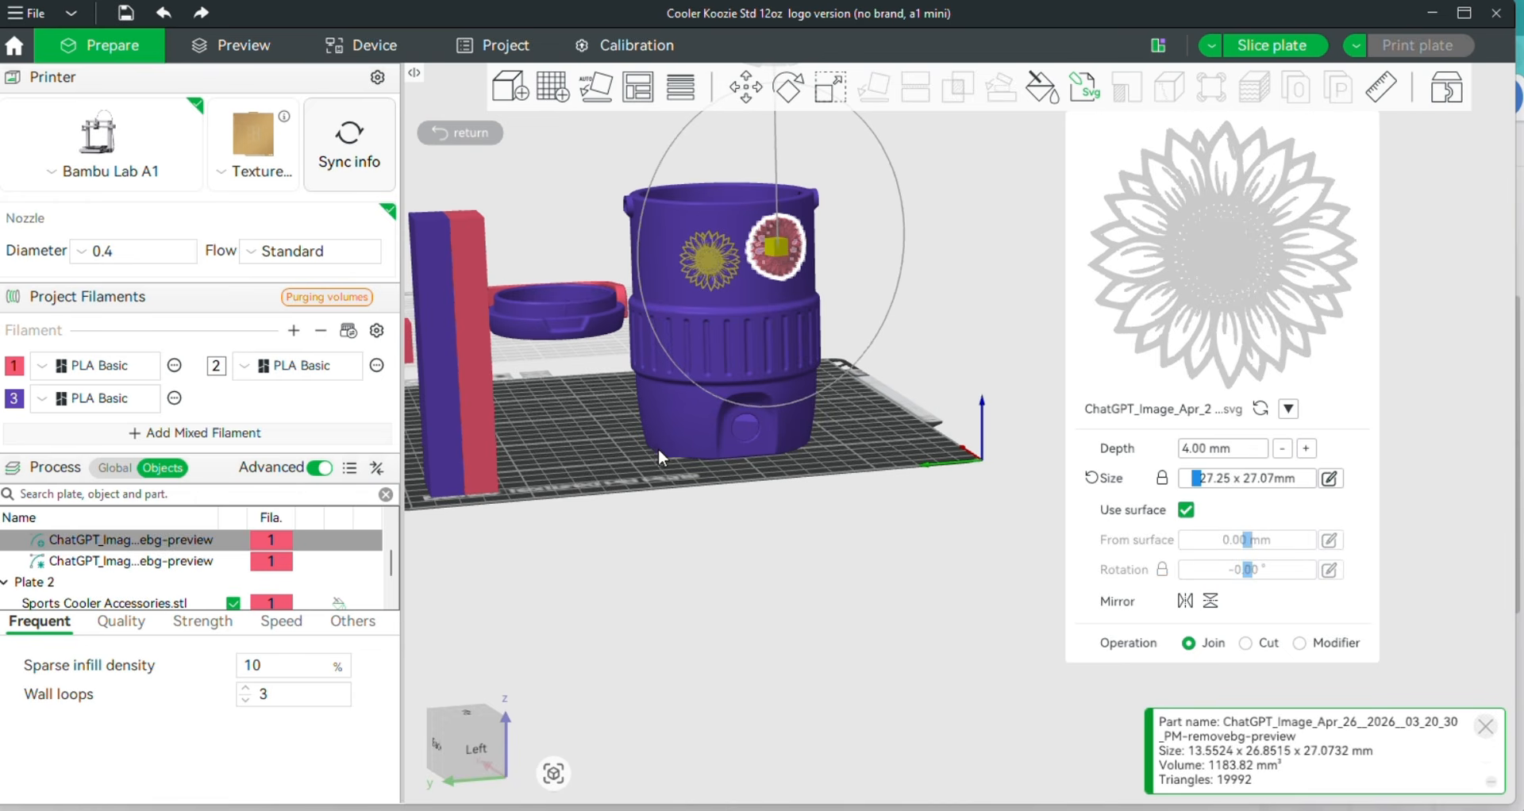
left_click_drag(659, 450, 660, 369)
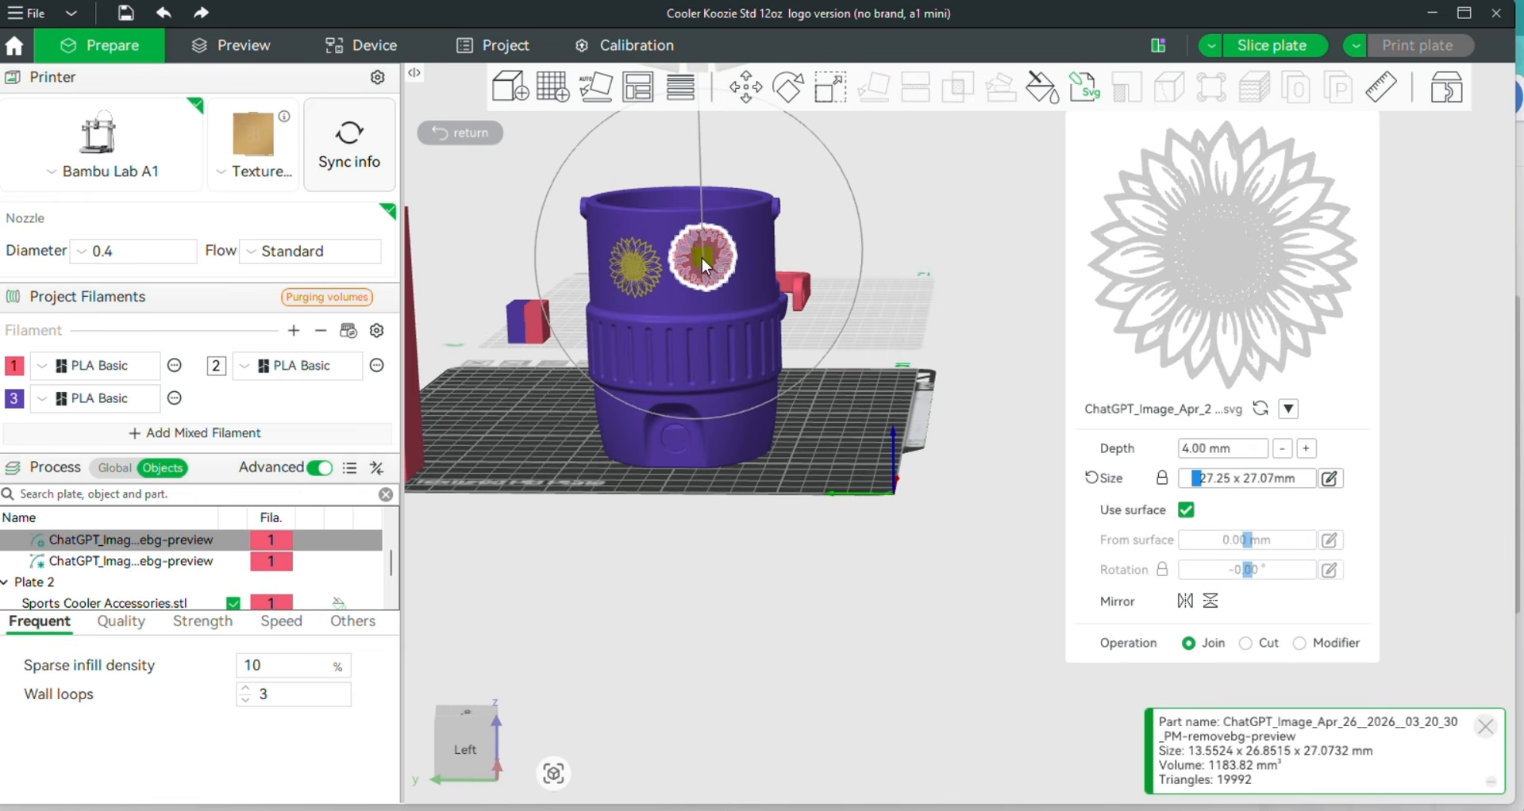
left_click_drag(705, 262, 751, 273)
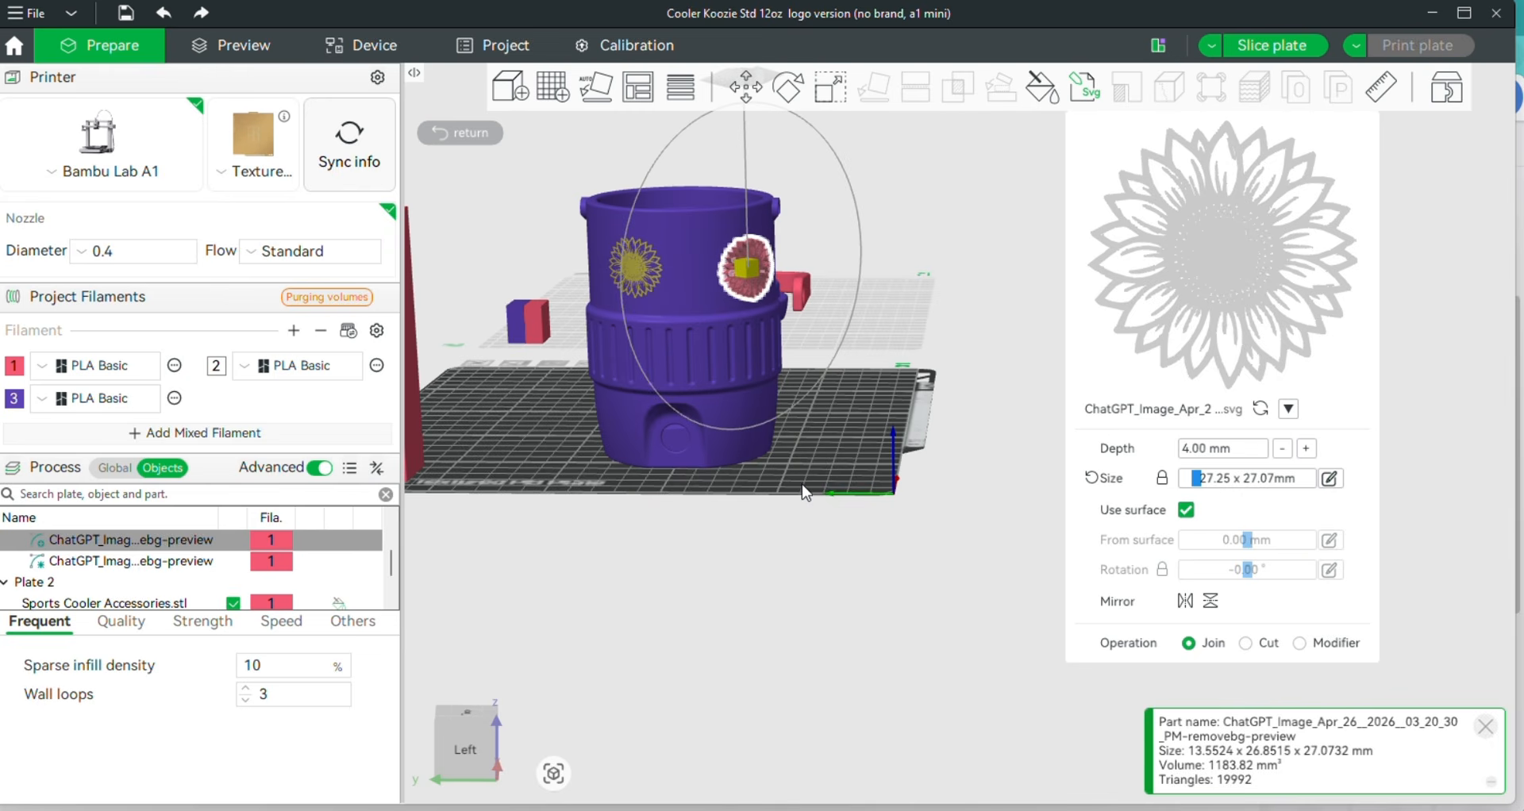
Set the emblem's operation to Modifier and close the SVG editor
left_click(1300, 643)
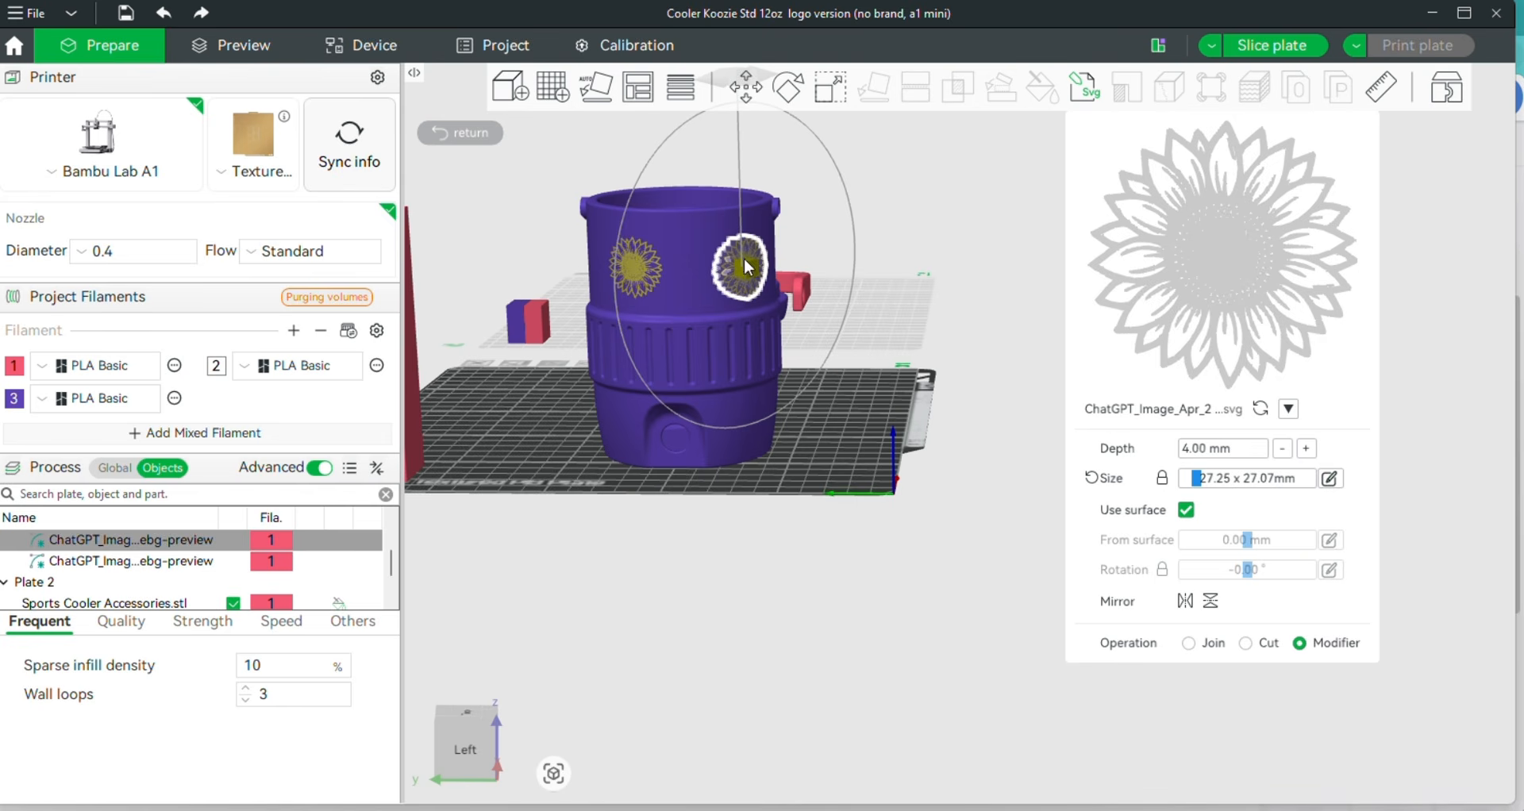
left_click(884, 392)
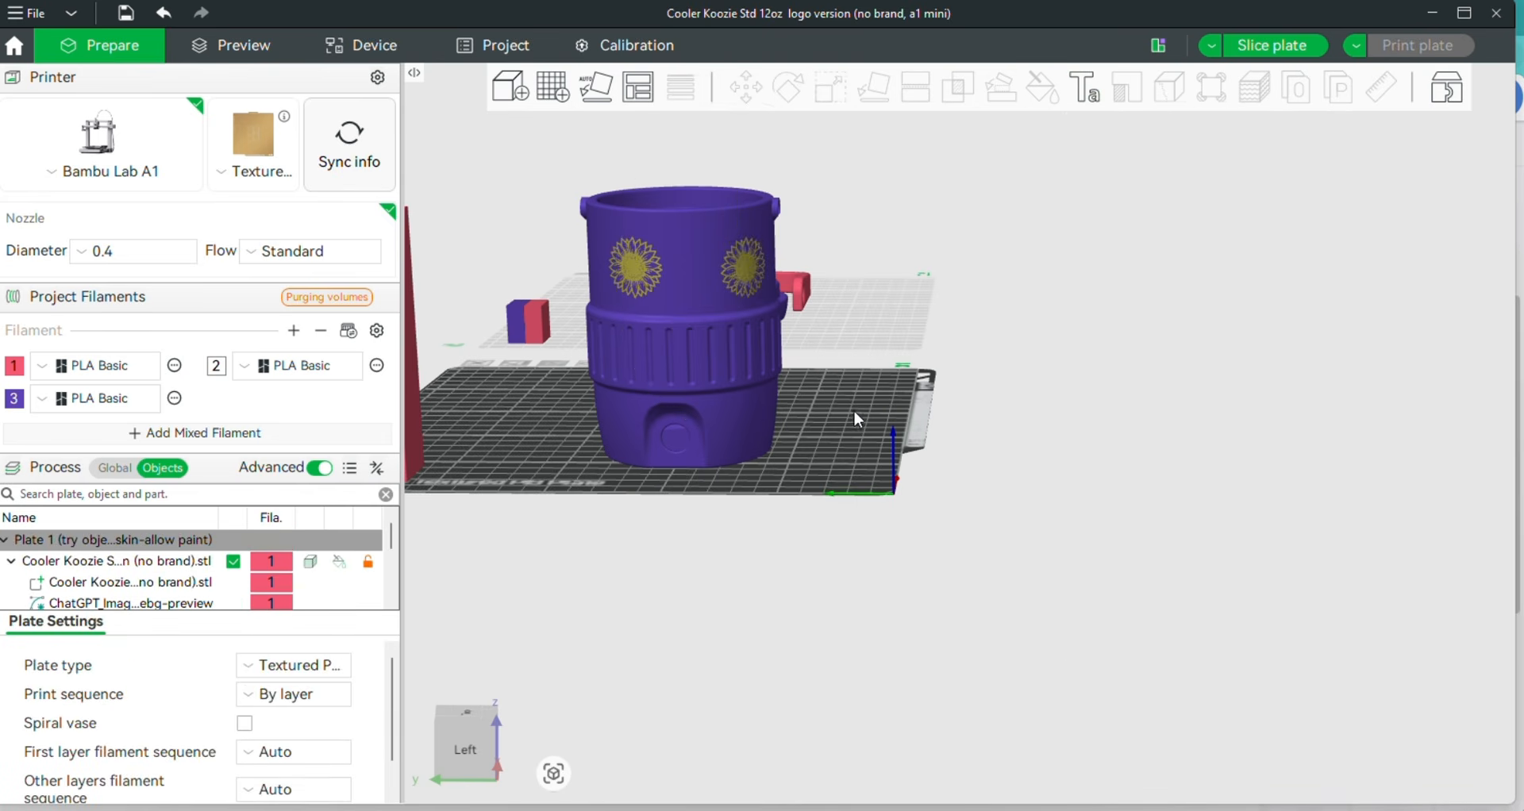
mouse_move(830, 448)
left_mouse_down()
mouse_move(793, 450)
mouse_move(865, 446)
mouse_move(823, 448)
mouse_move(836, 455)
left_mouse_up()
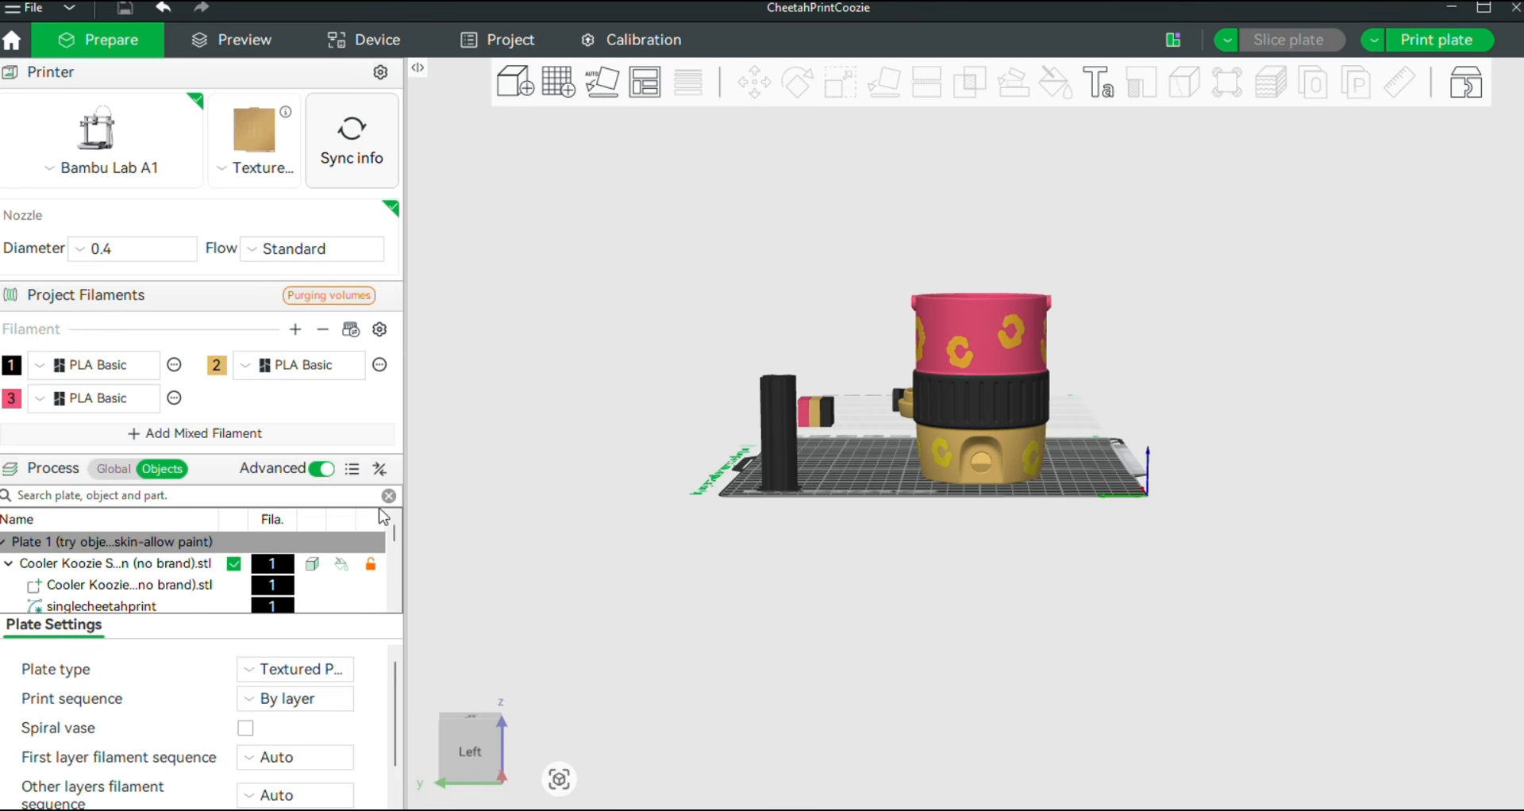
Browse the object list of the cheetah print coozie project to examine its parts
scroll(158, 590, "down", 3)
scroll(161, 569, "down", 3)
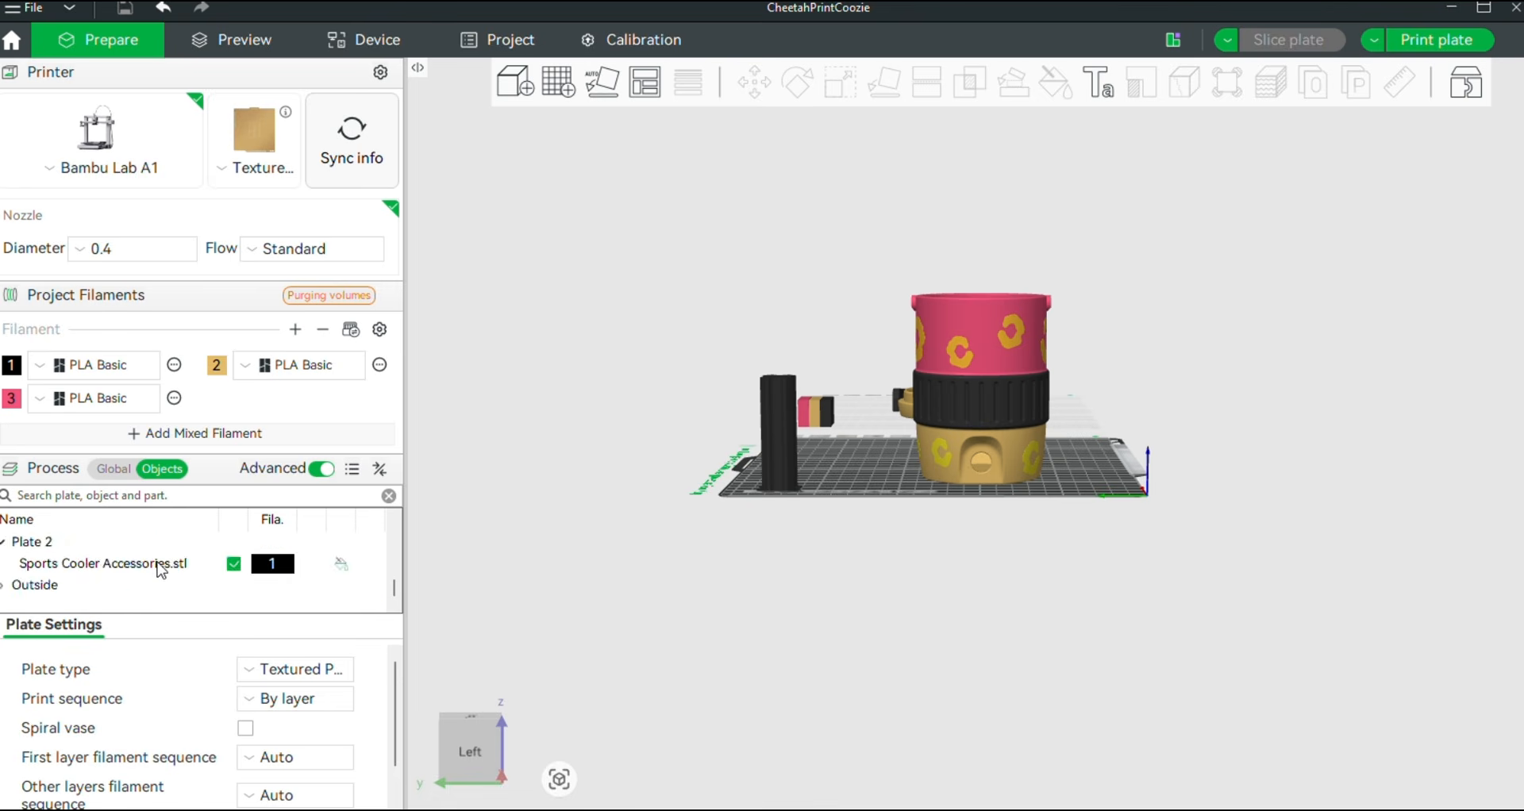
scroll(161, 569, "up", 3)
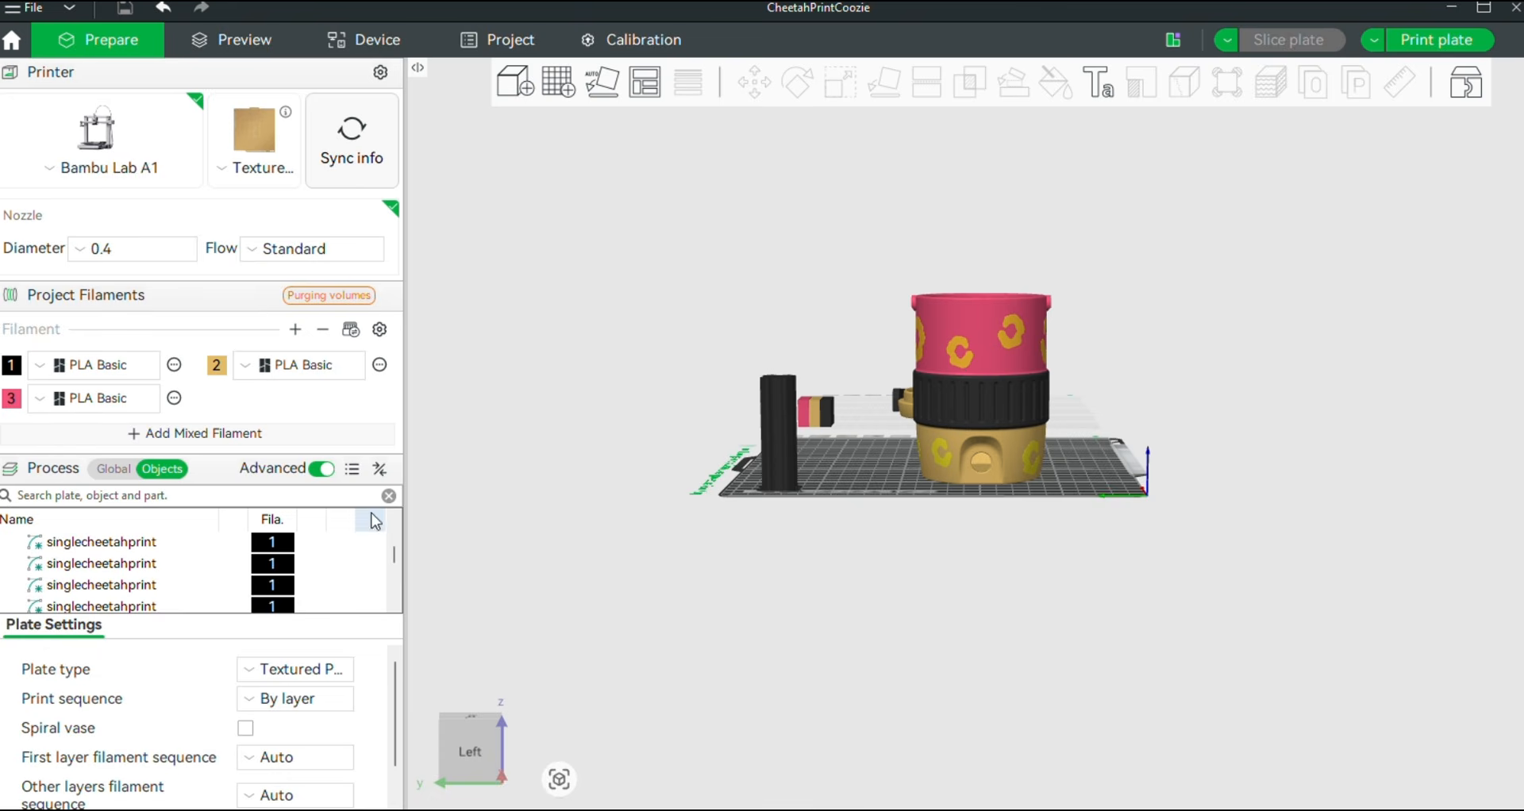
scroll(188, 569, "up", 5)
scroll(189, 569, "down", 3)
scroll(193, 569, "up", 3)
scroll(187, 590, "down", 3)
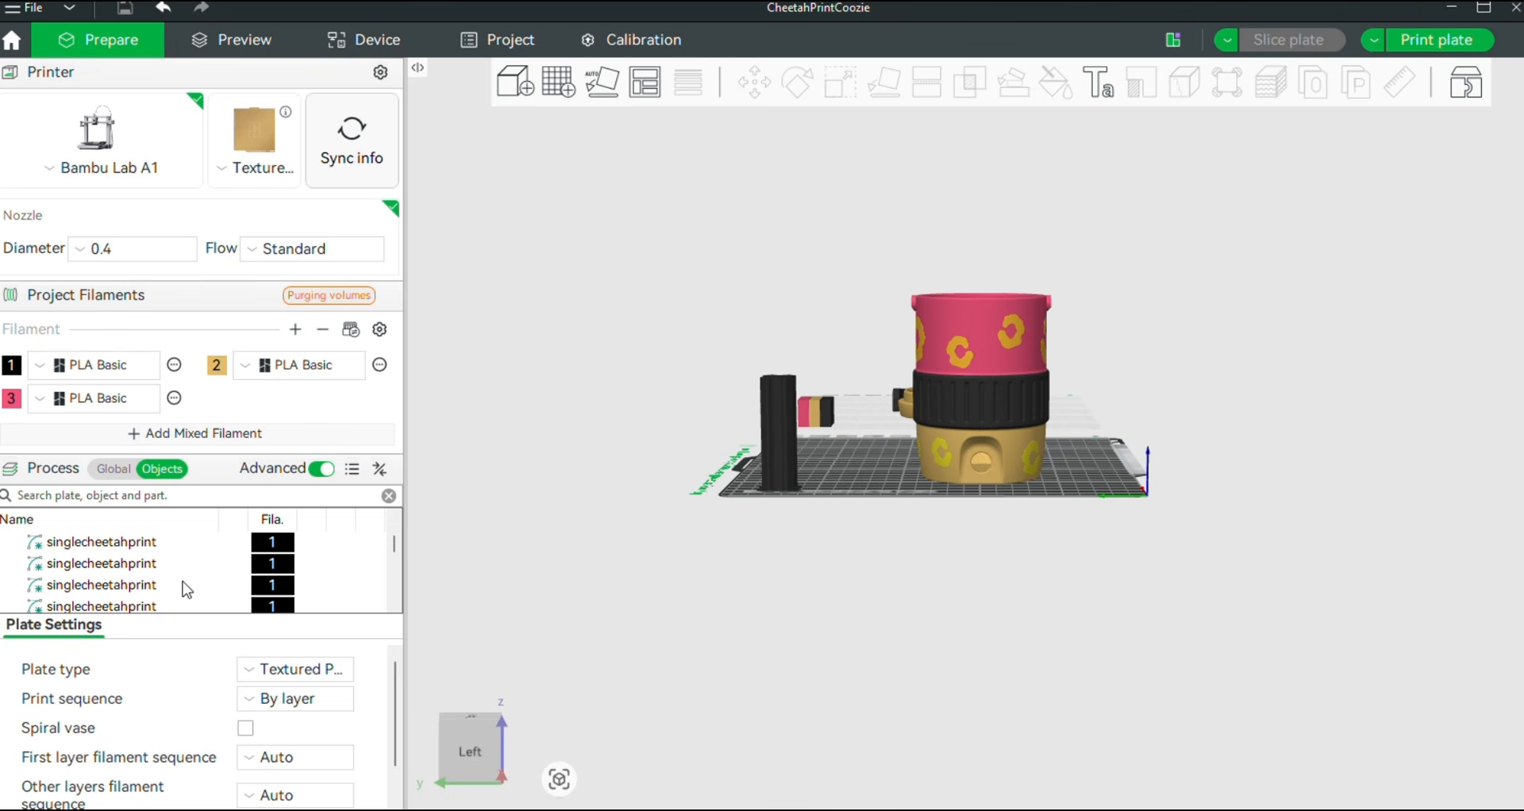
Change the first singlecheetahprint part's type to Part
left_click(156, 544)
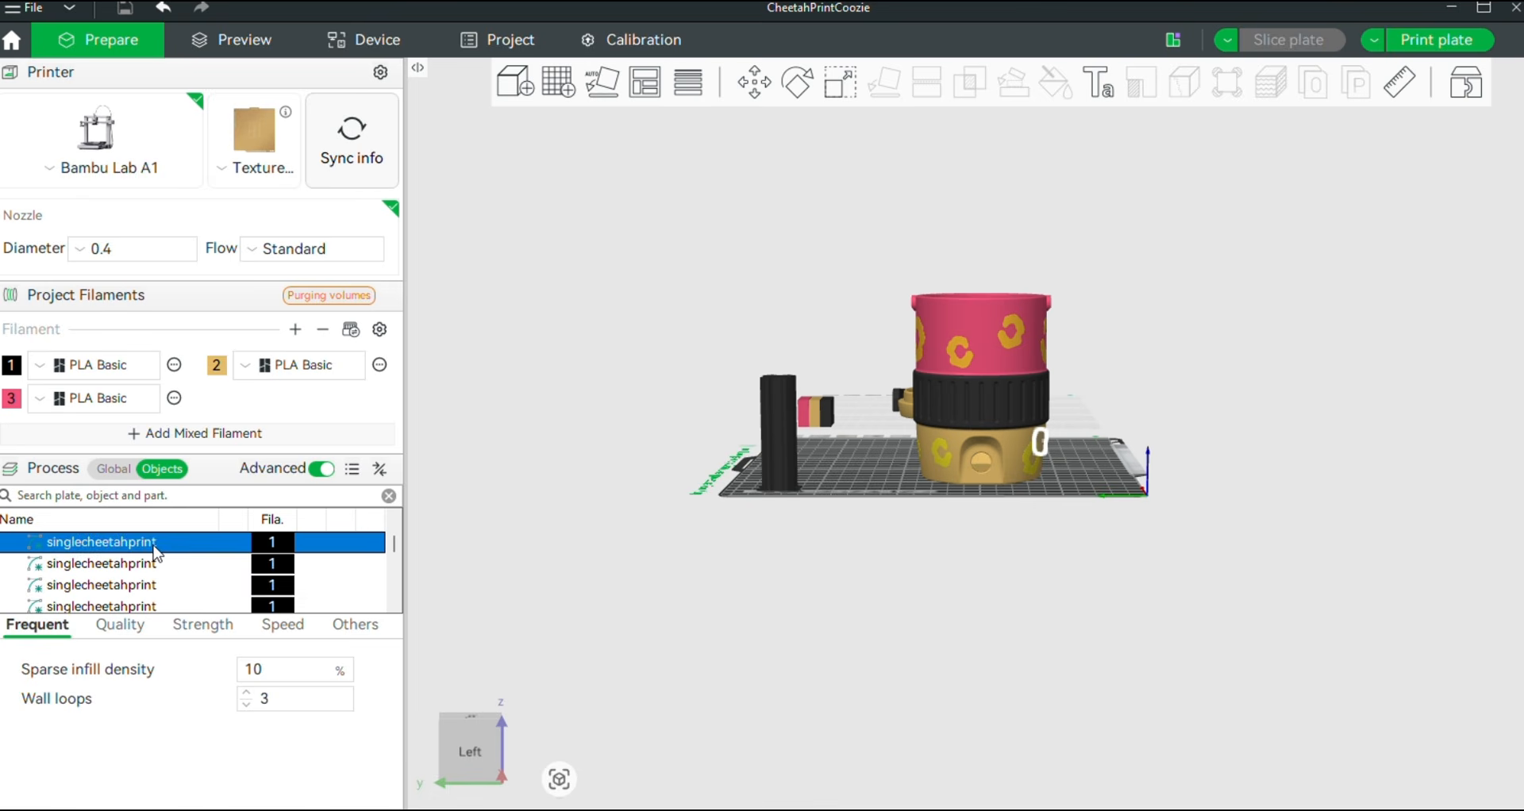
left_click_drag(949, 582, 830, 580)
right_click(201, 543)
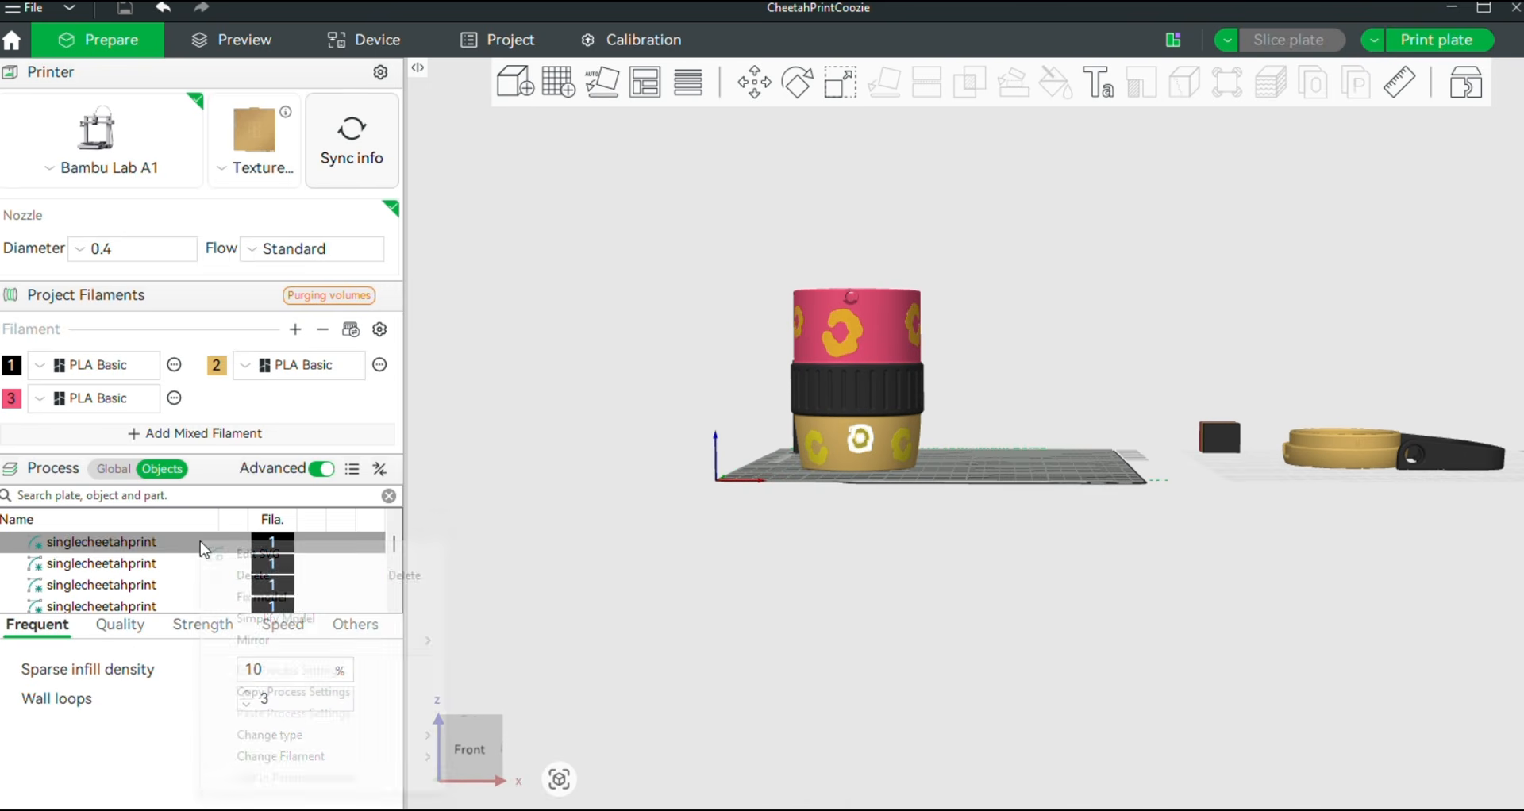
mouse_move(333, 739)
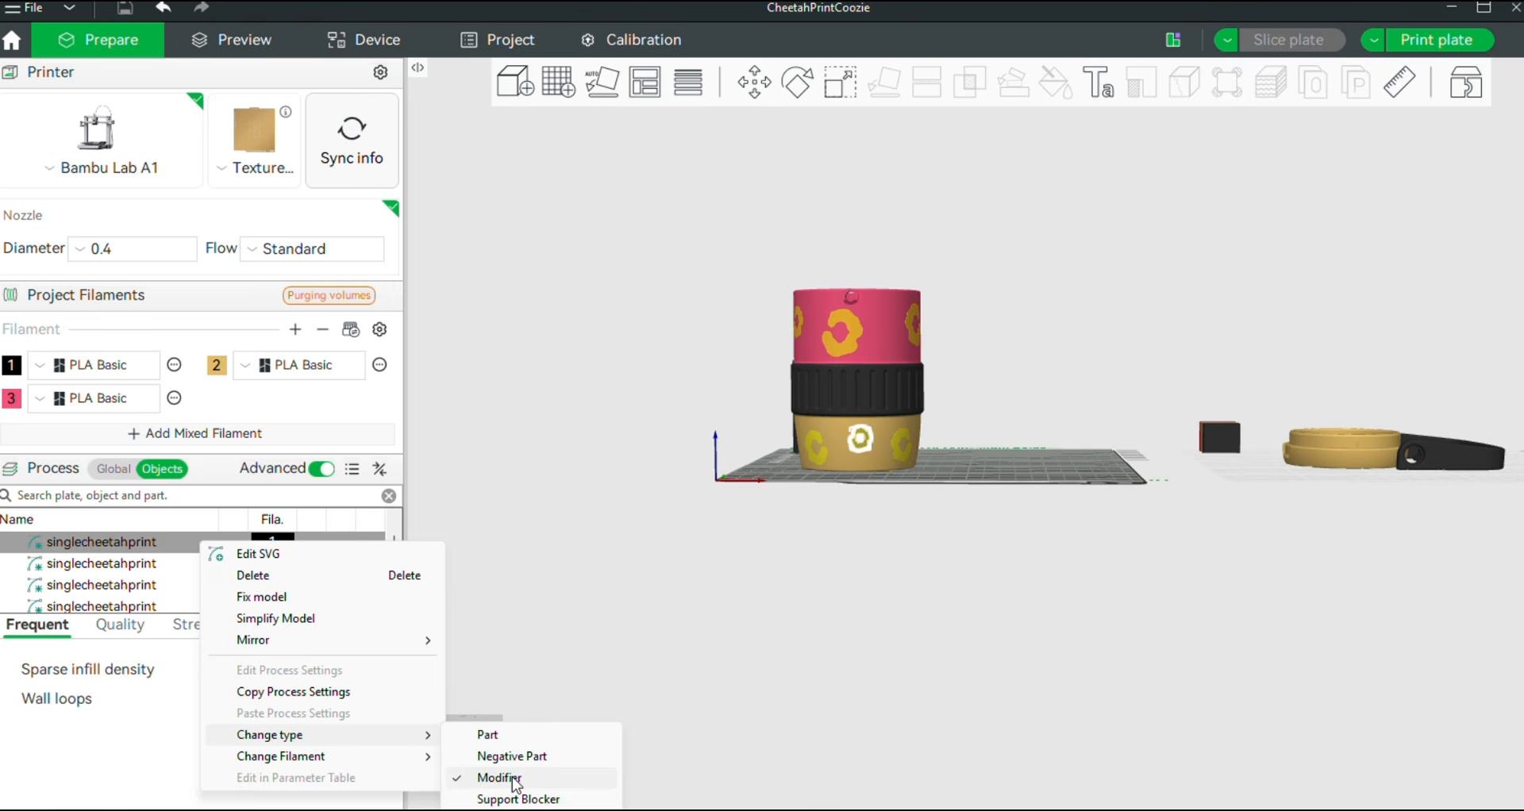
left_click(508, 735)
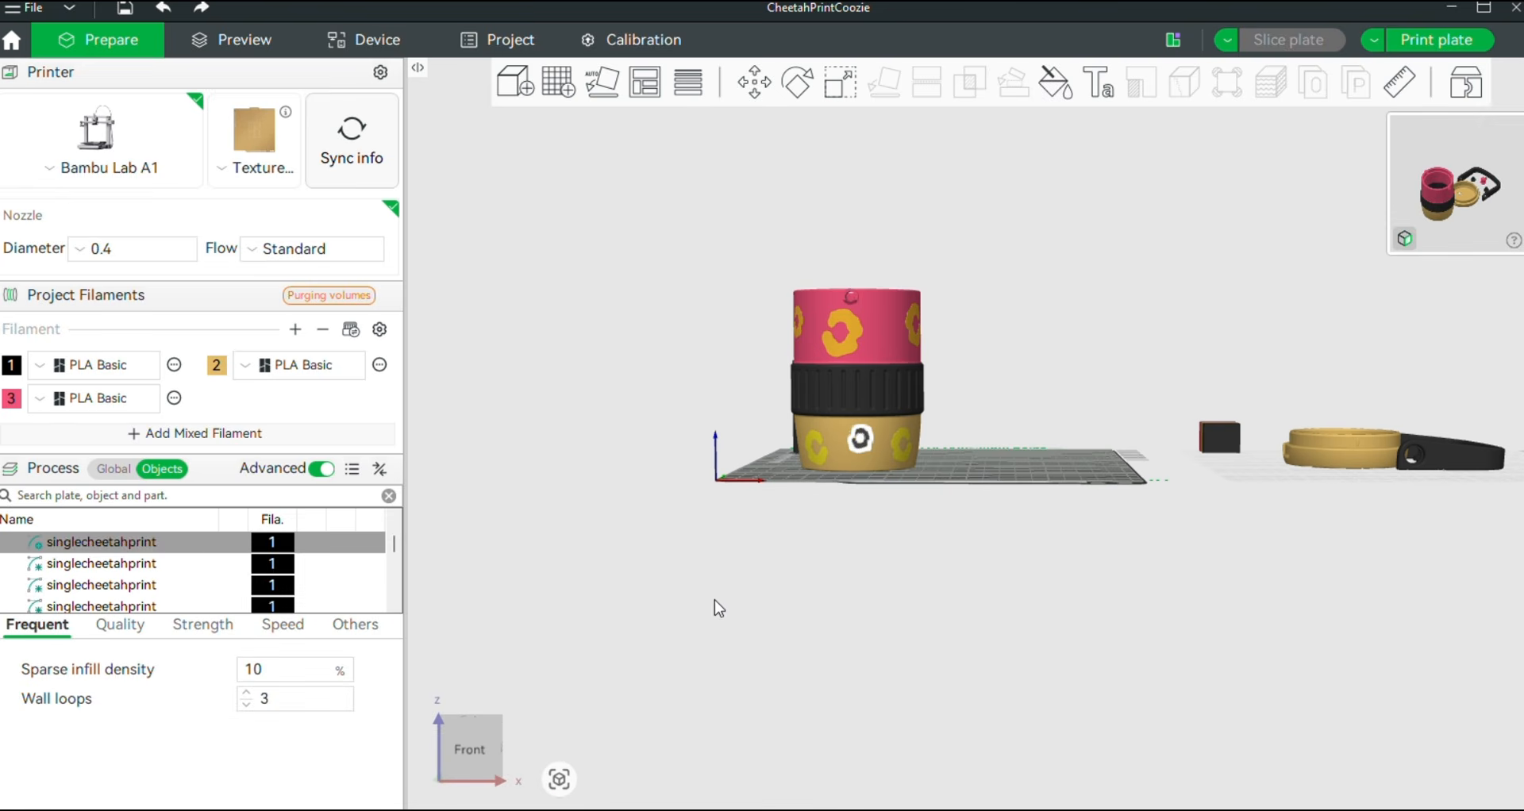
left_click(719, 591)
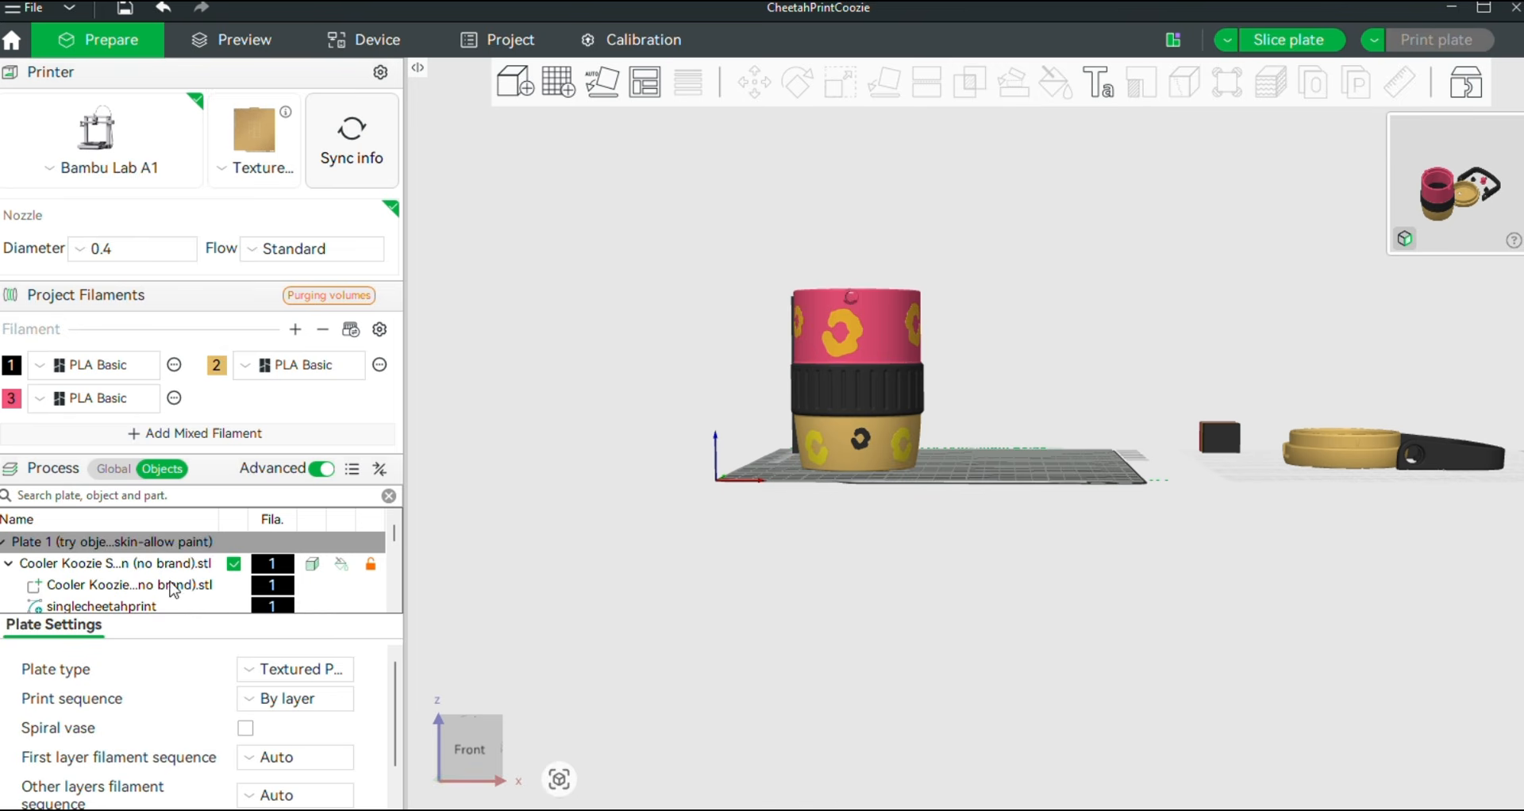
Widen the sidebar and search the object list to examine the plate's parts
scroll(179, 585, "down", 1)
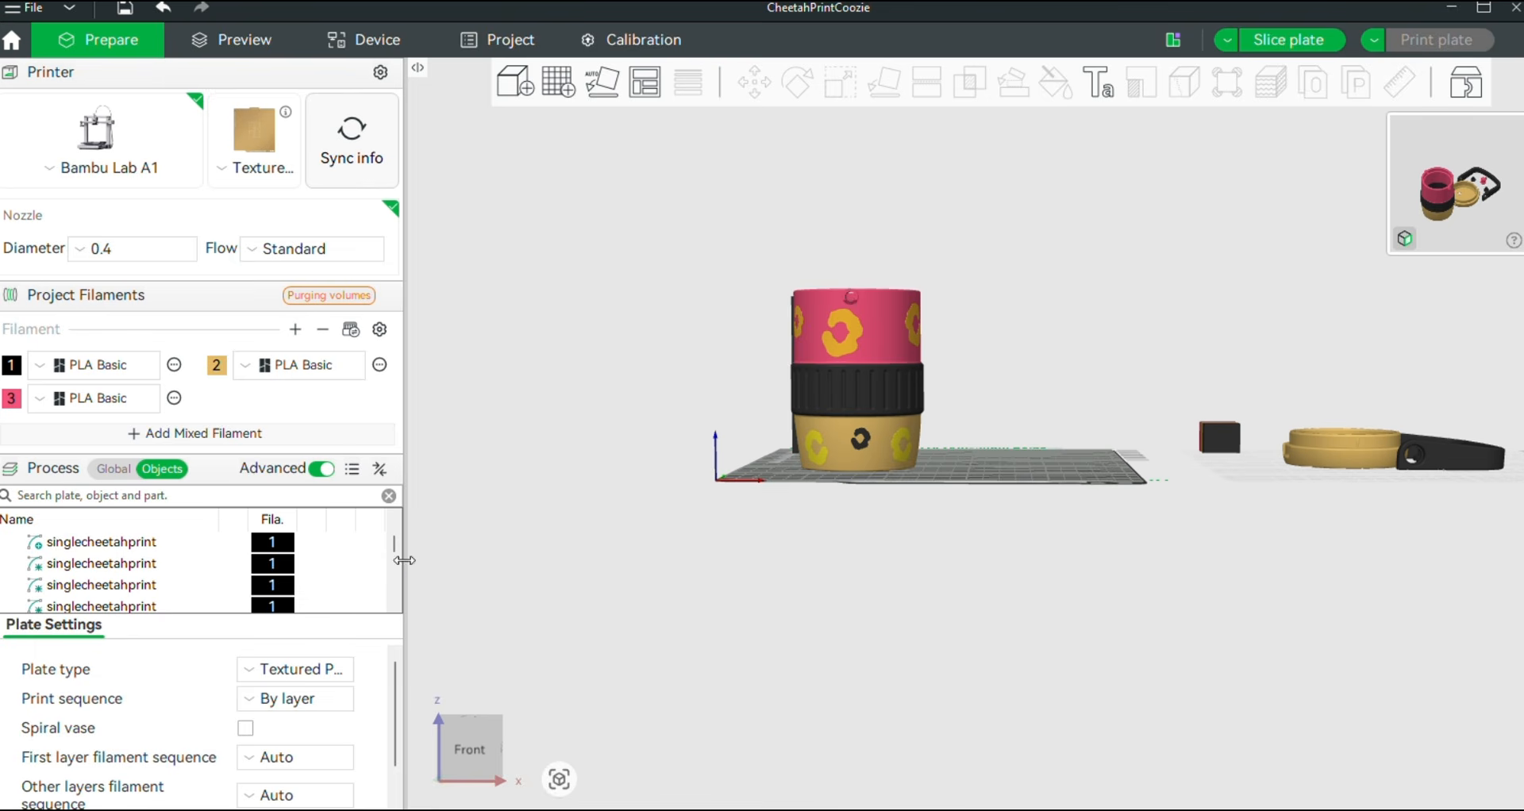
left_click_drag(404, 560, 420, 562)
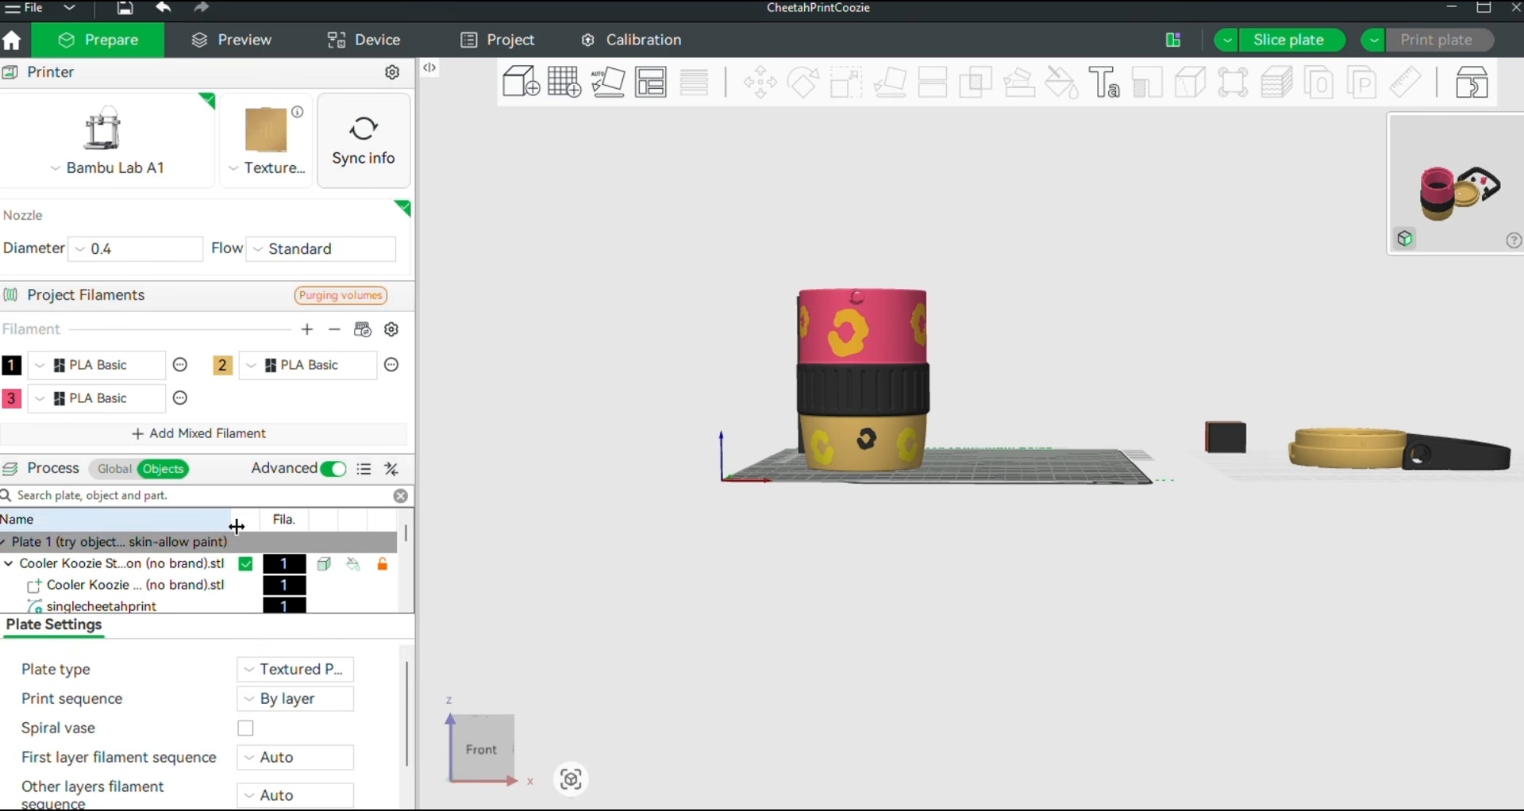
left_click(239, 497)
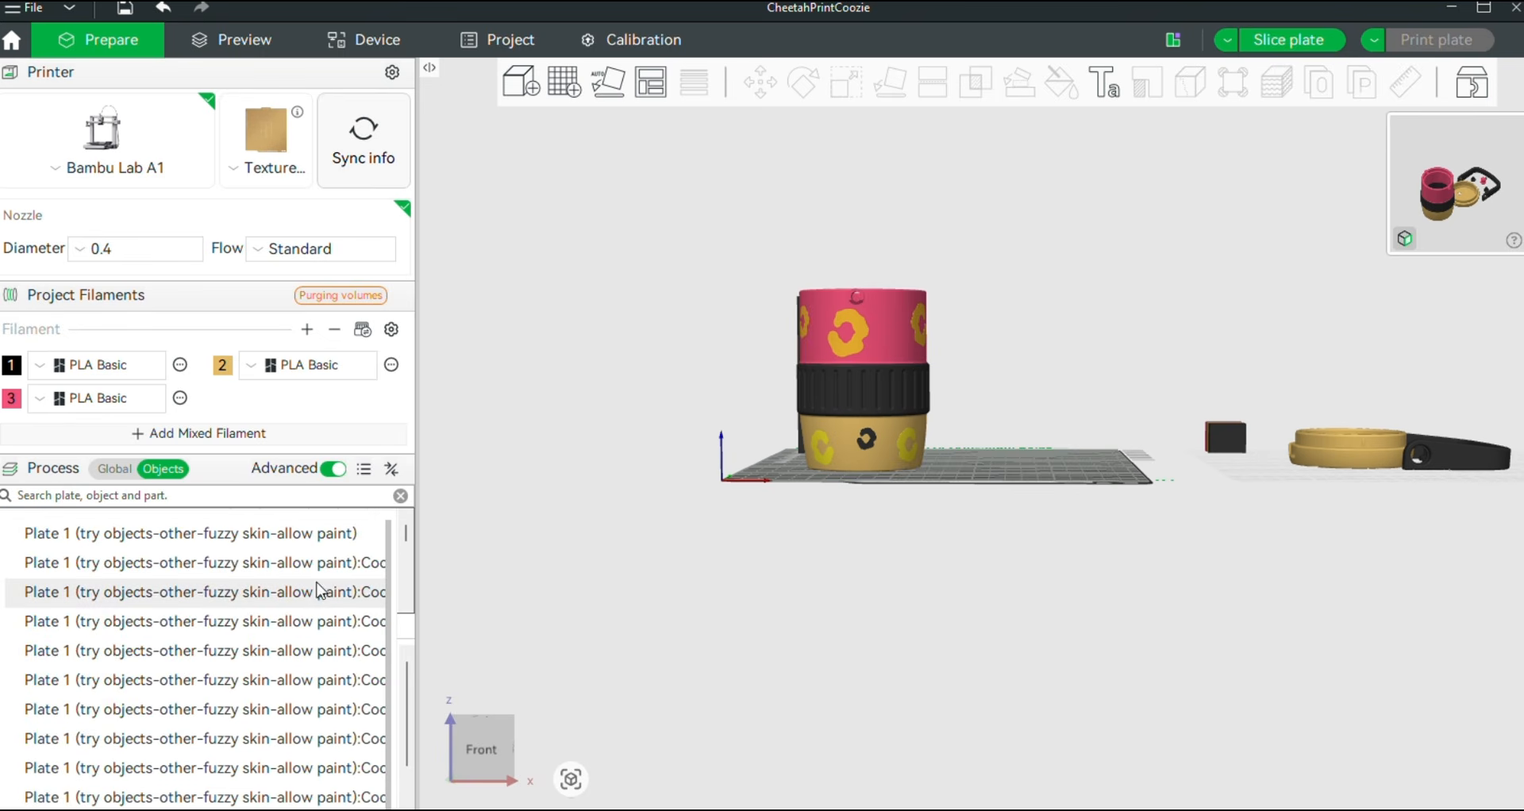
scroll(350, 581, "down", 1)
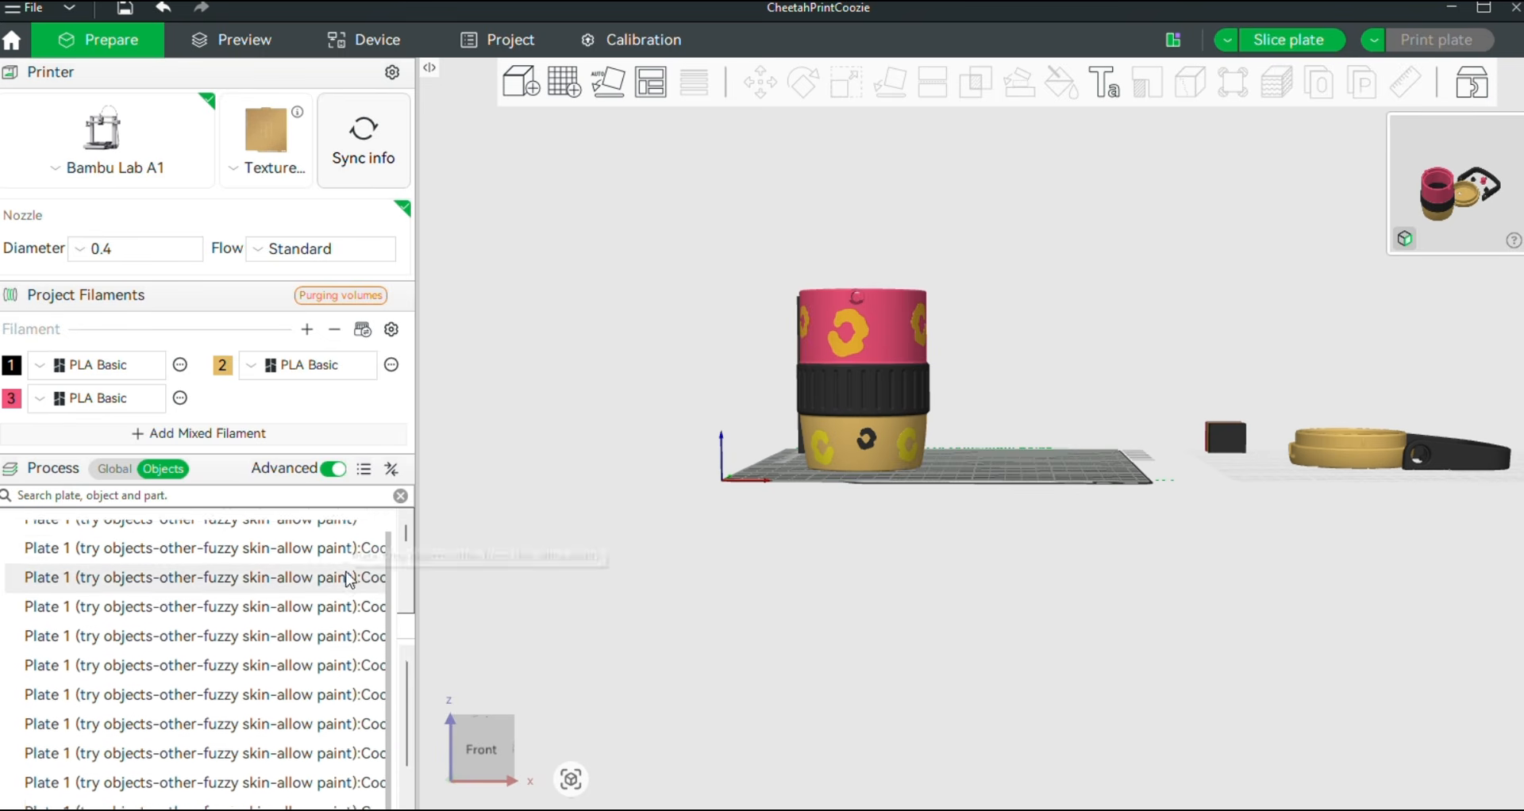
scroll(350, 581, "up", 1)
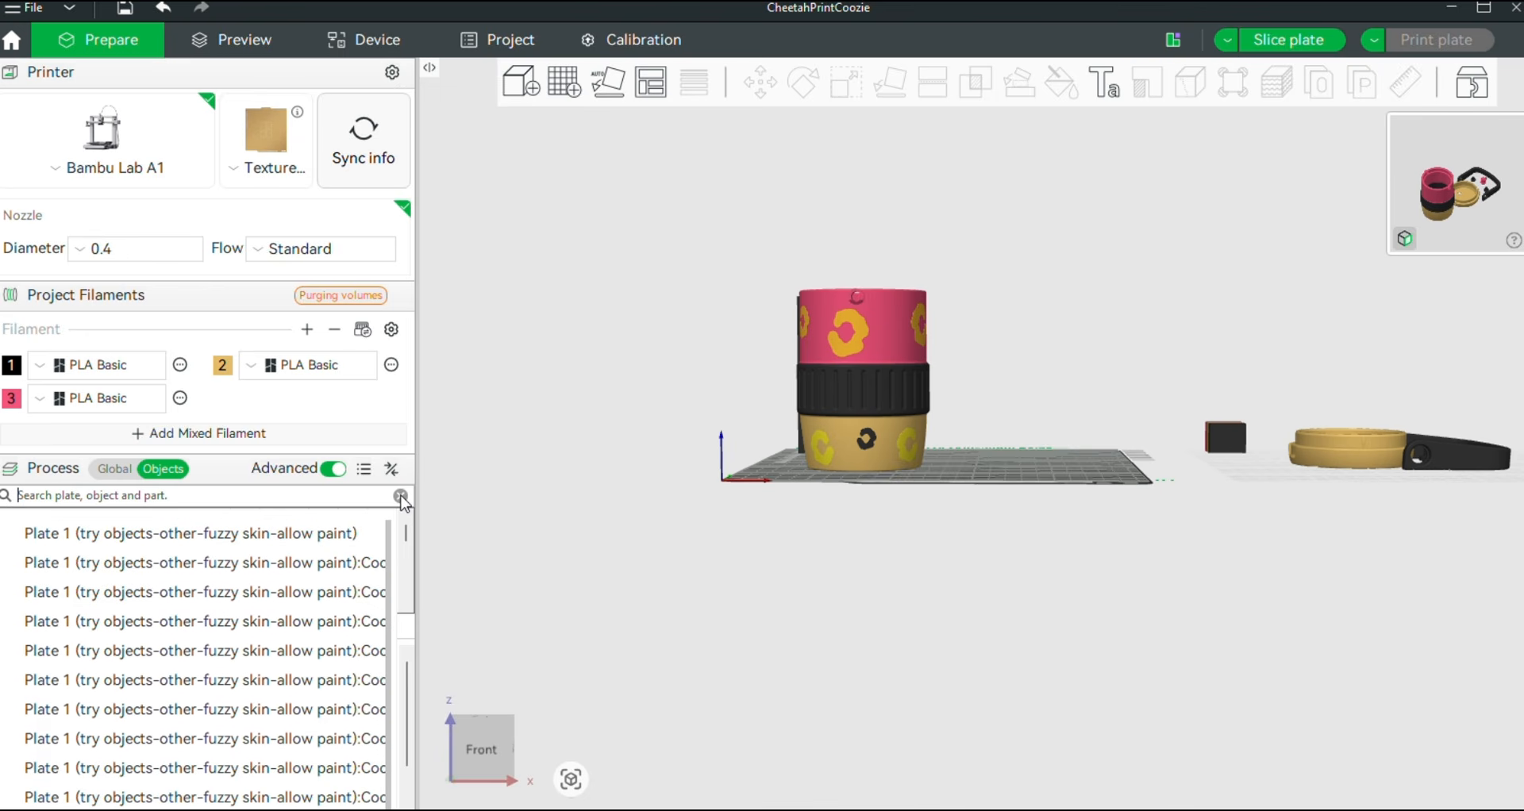
scroll(286, 524, "down", 1)
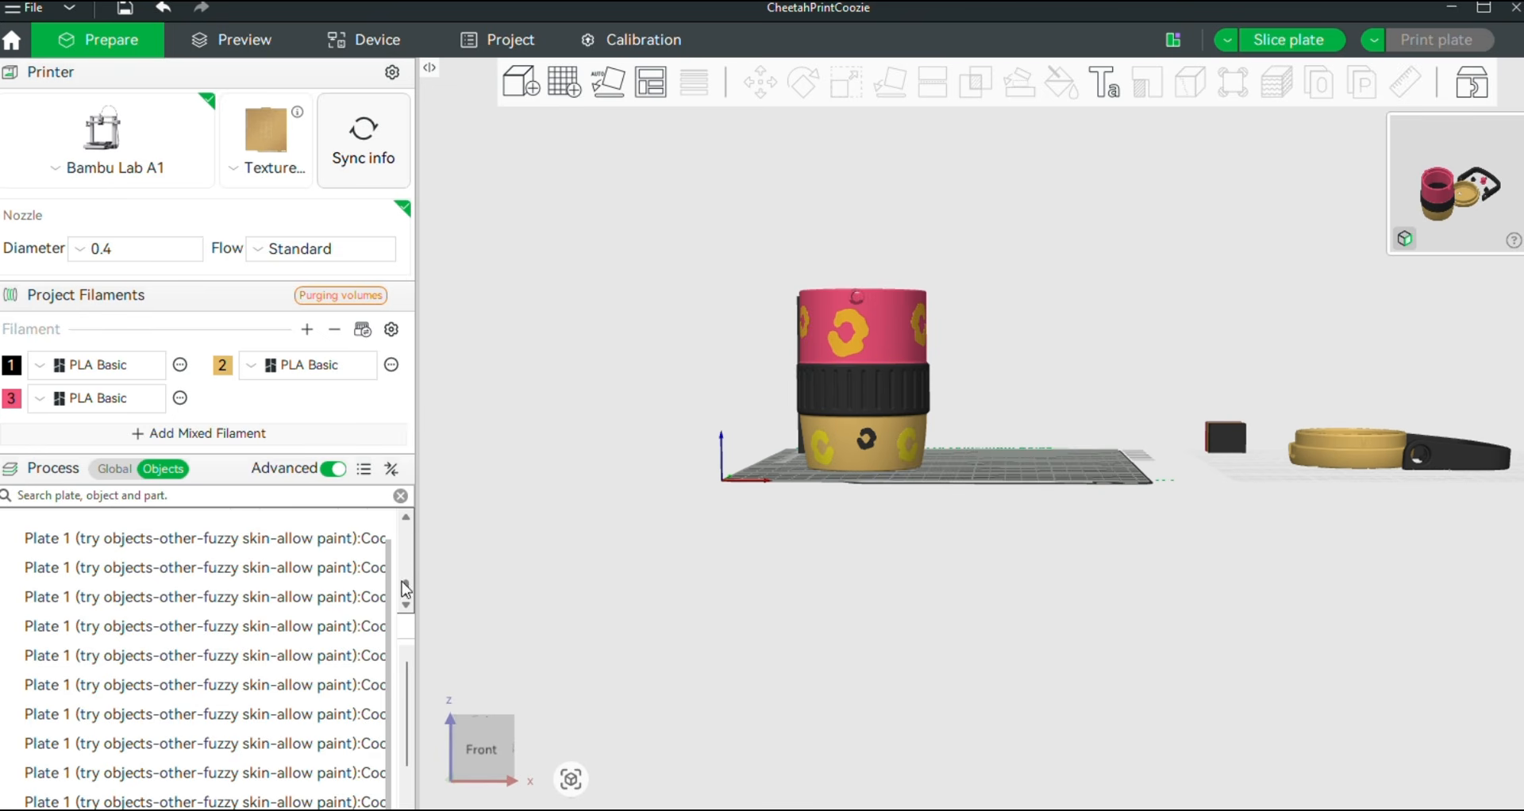
left_click(457, 570)
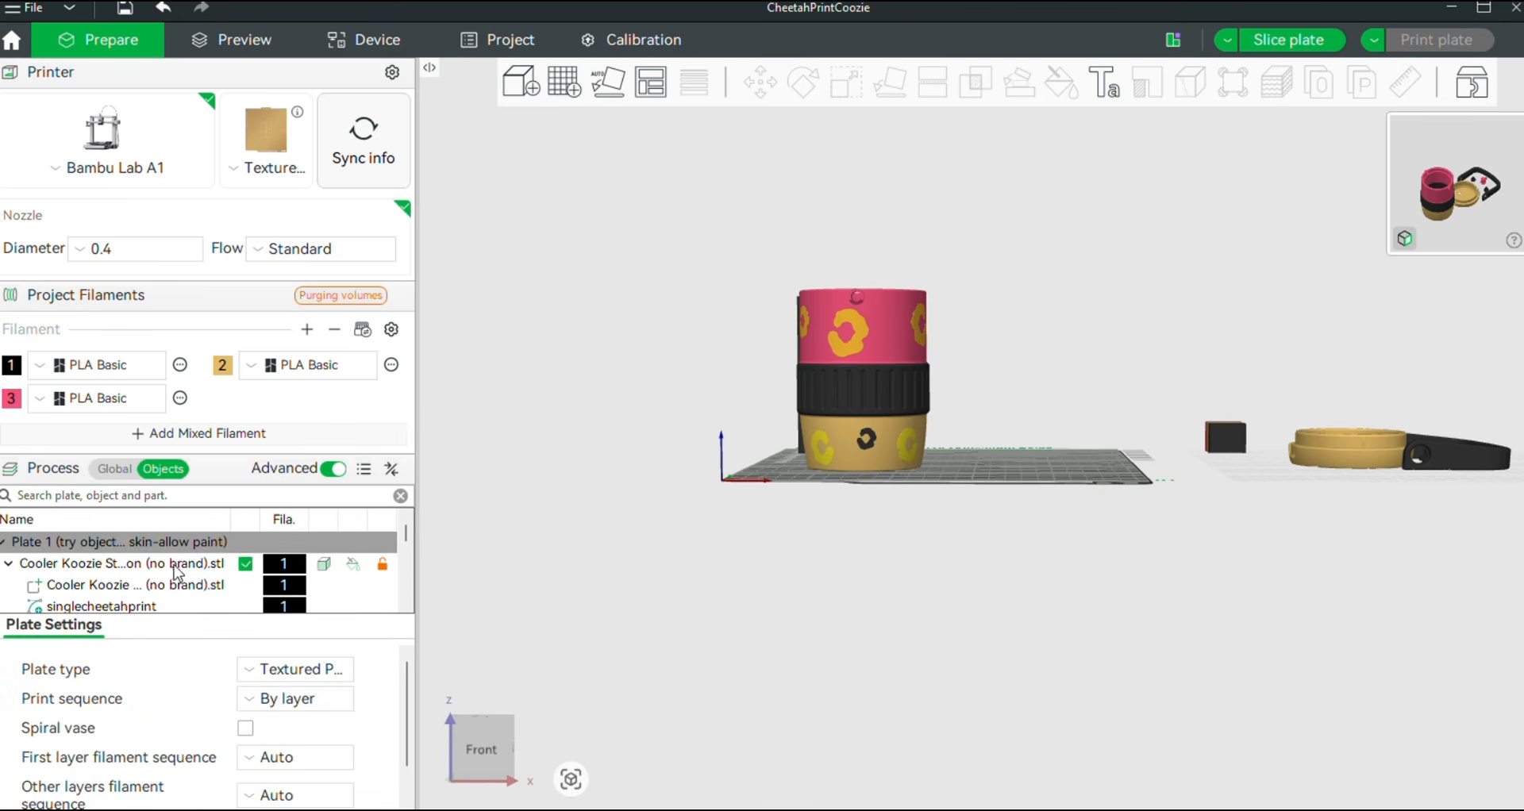
scroll(187, 574, "down", 3)
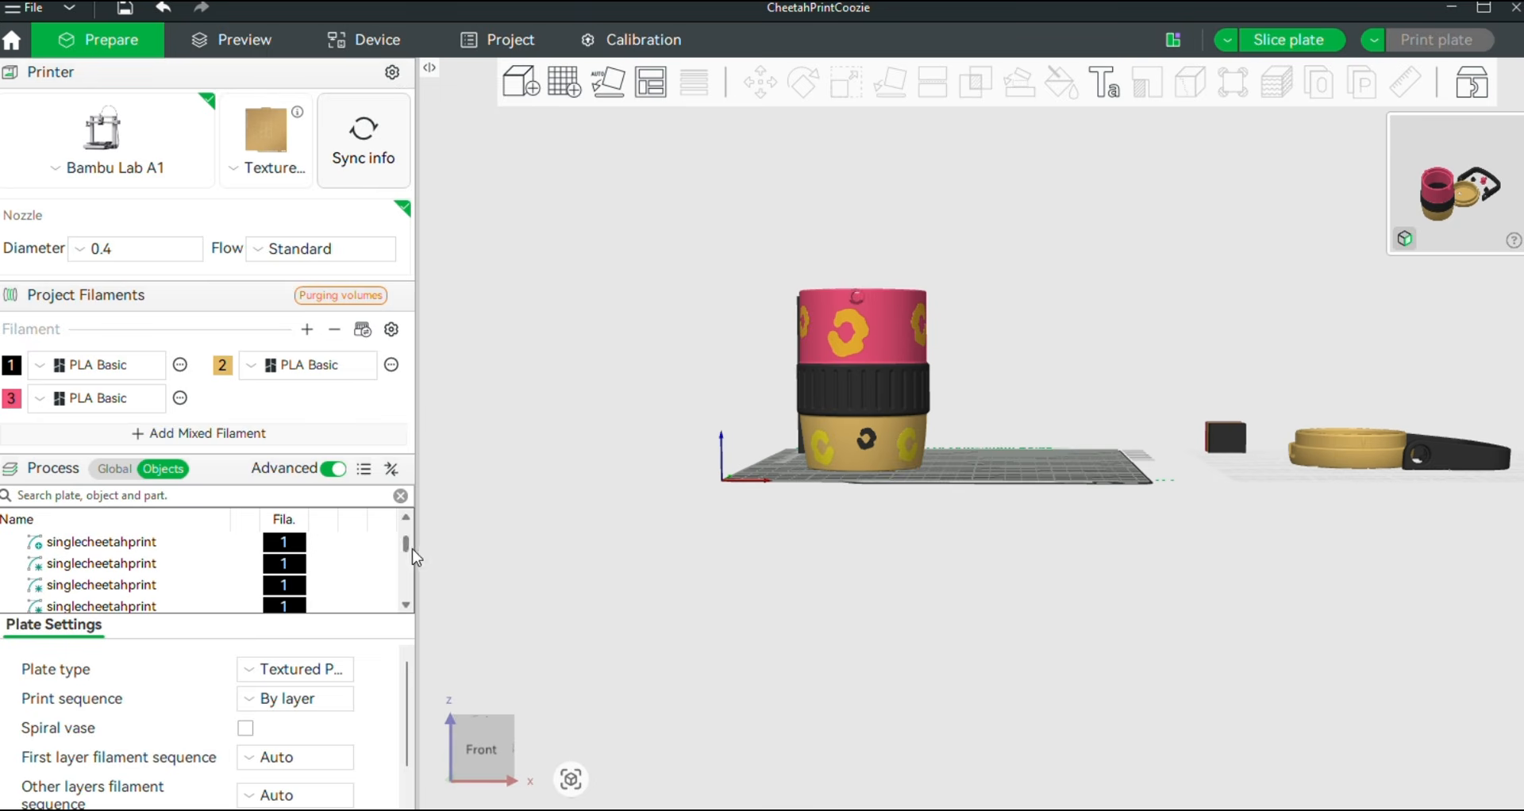
Change the second singlecheetahprint emblem part's type from Modifier to Part
left_click(152, 565)
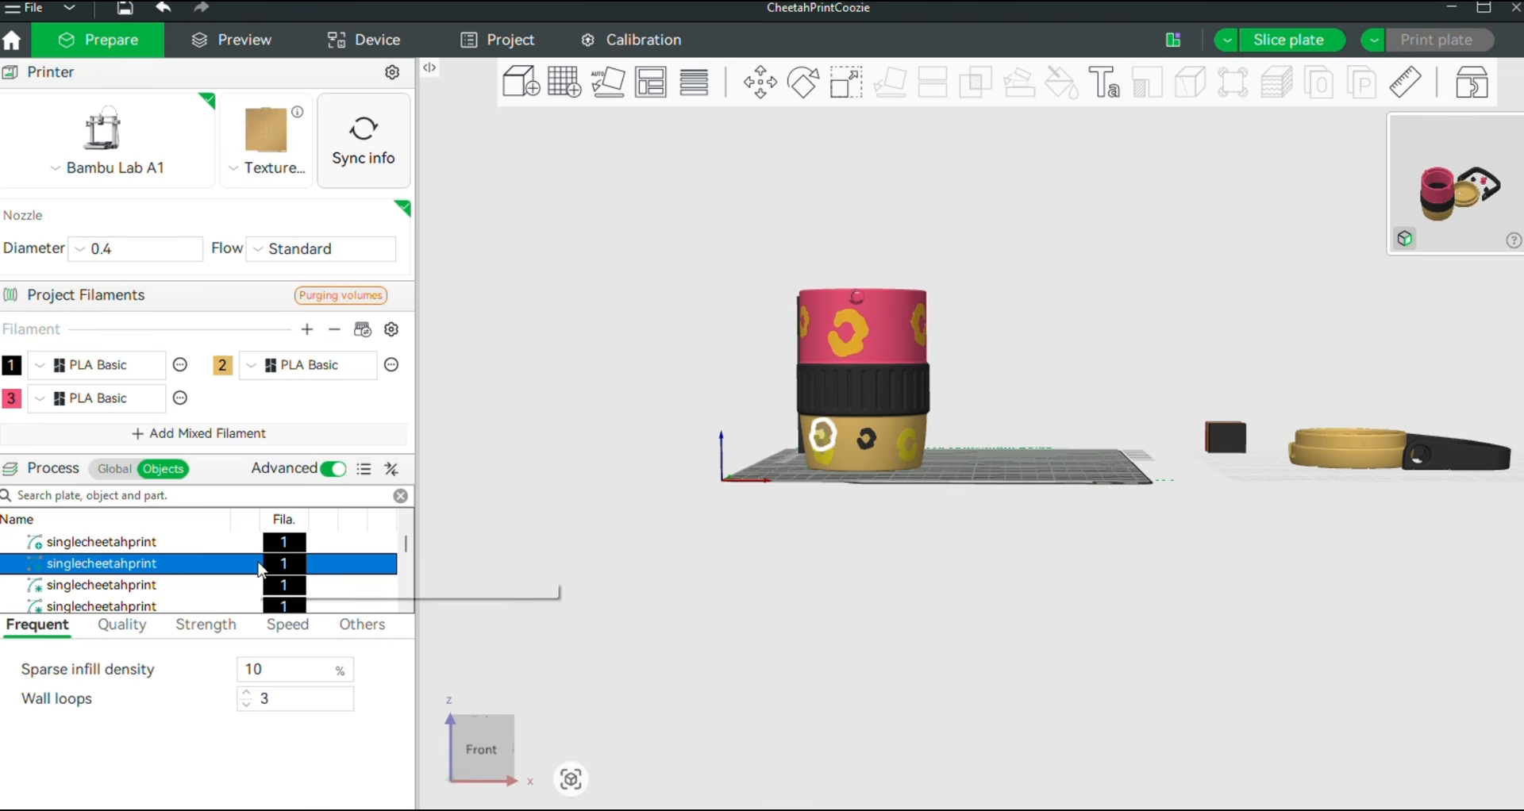
right_click(297, 566)
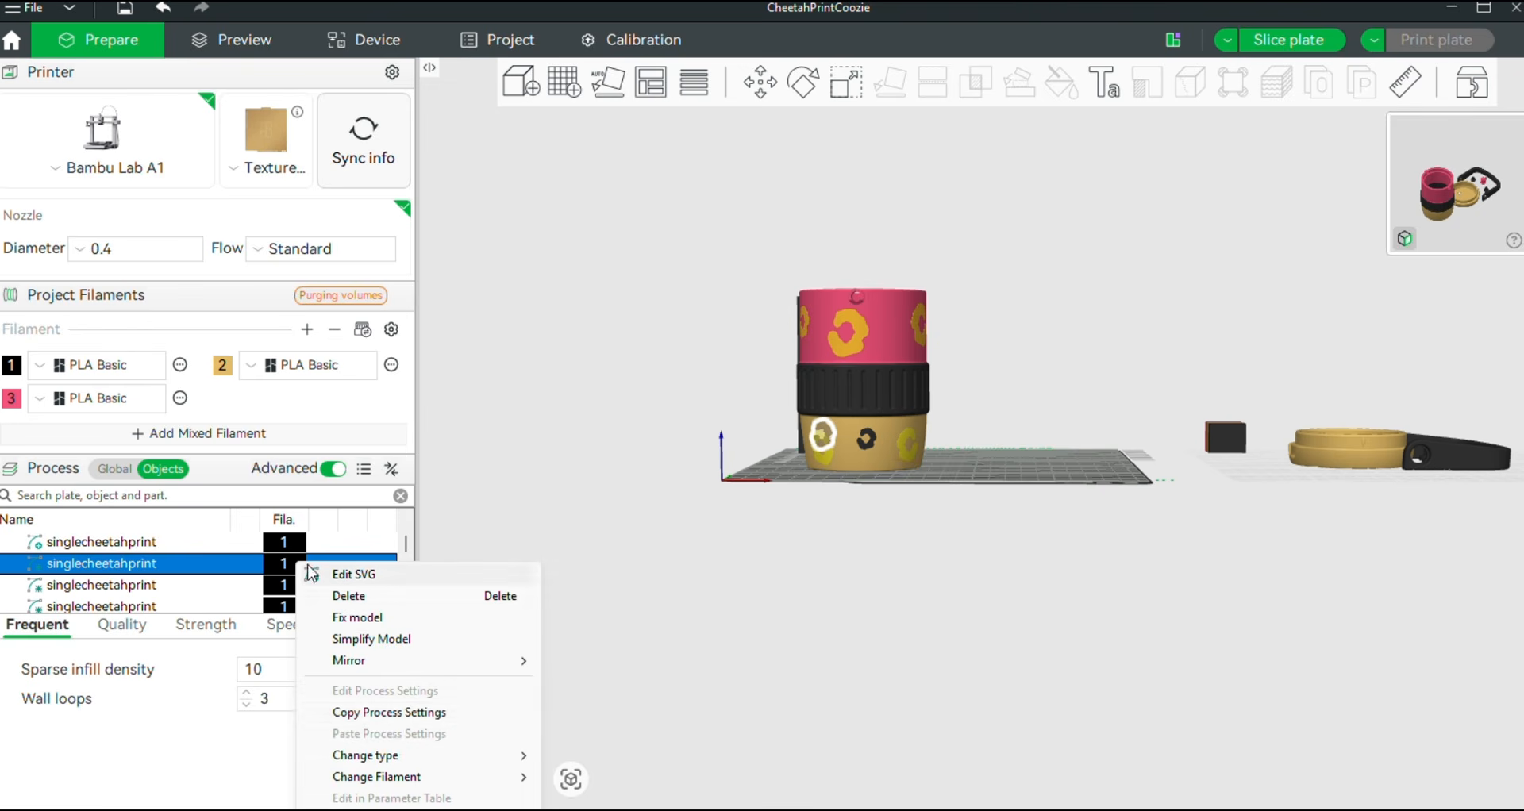
mouse_move(483, 765)
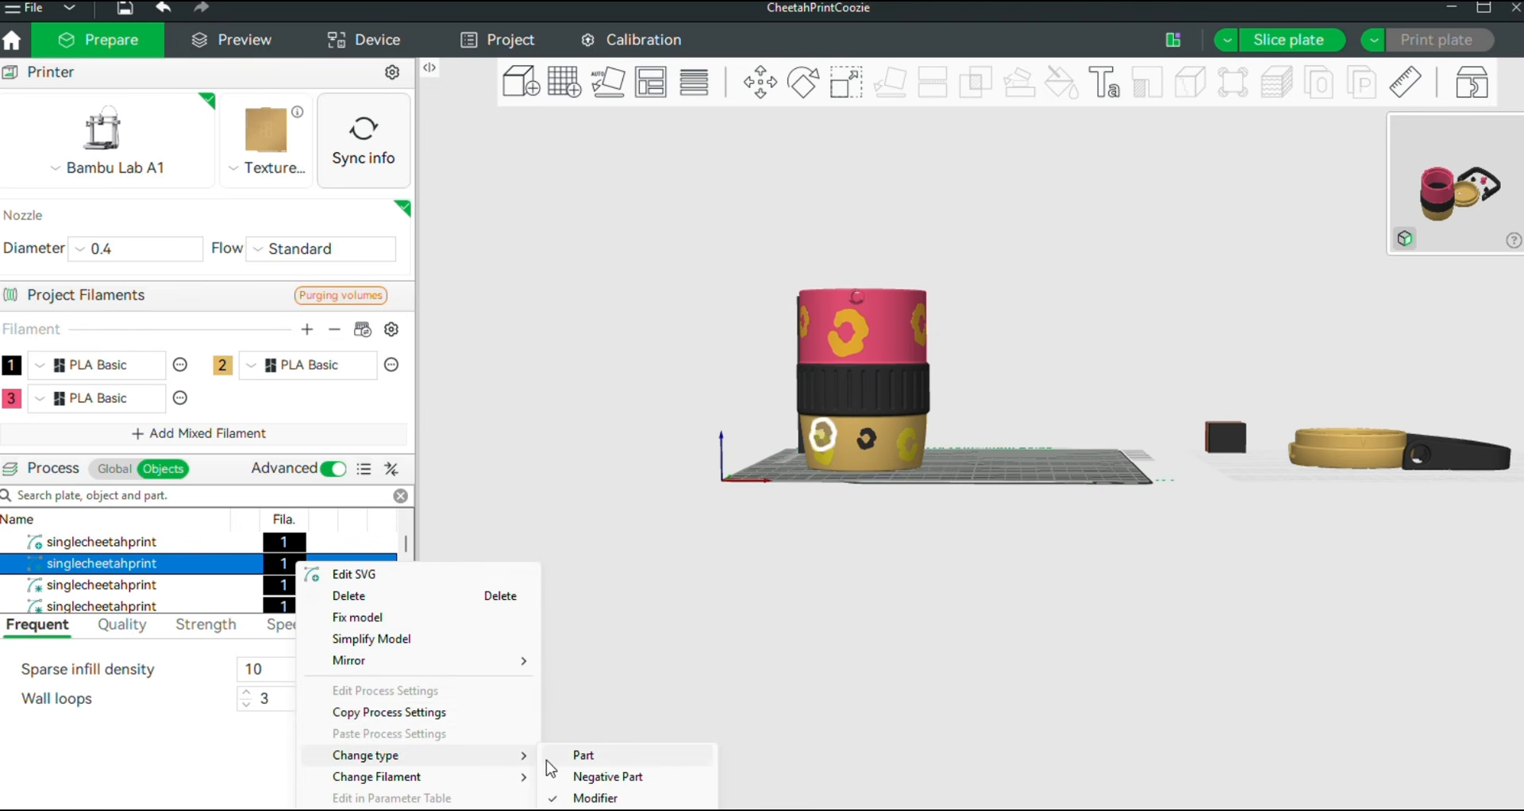
left_click(582, 756)
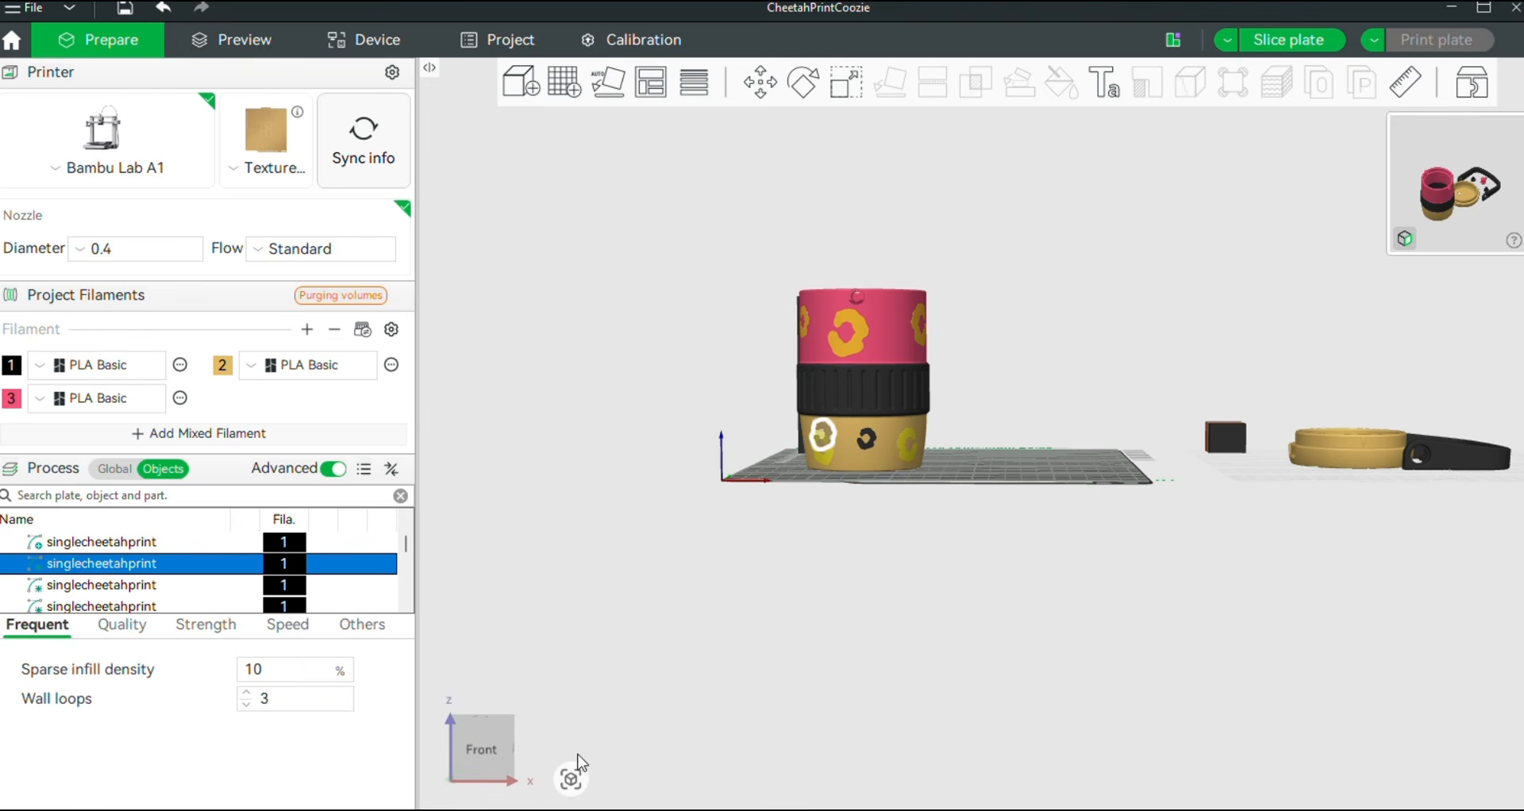
left_click(824, 556)
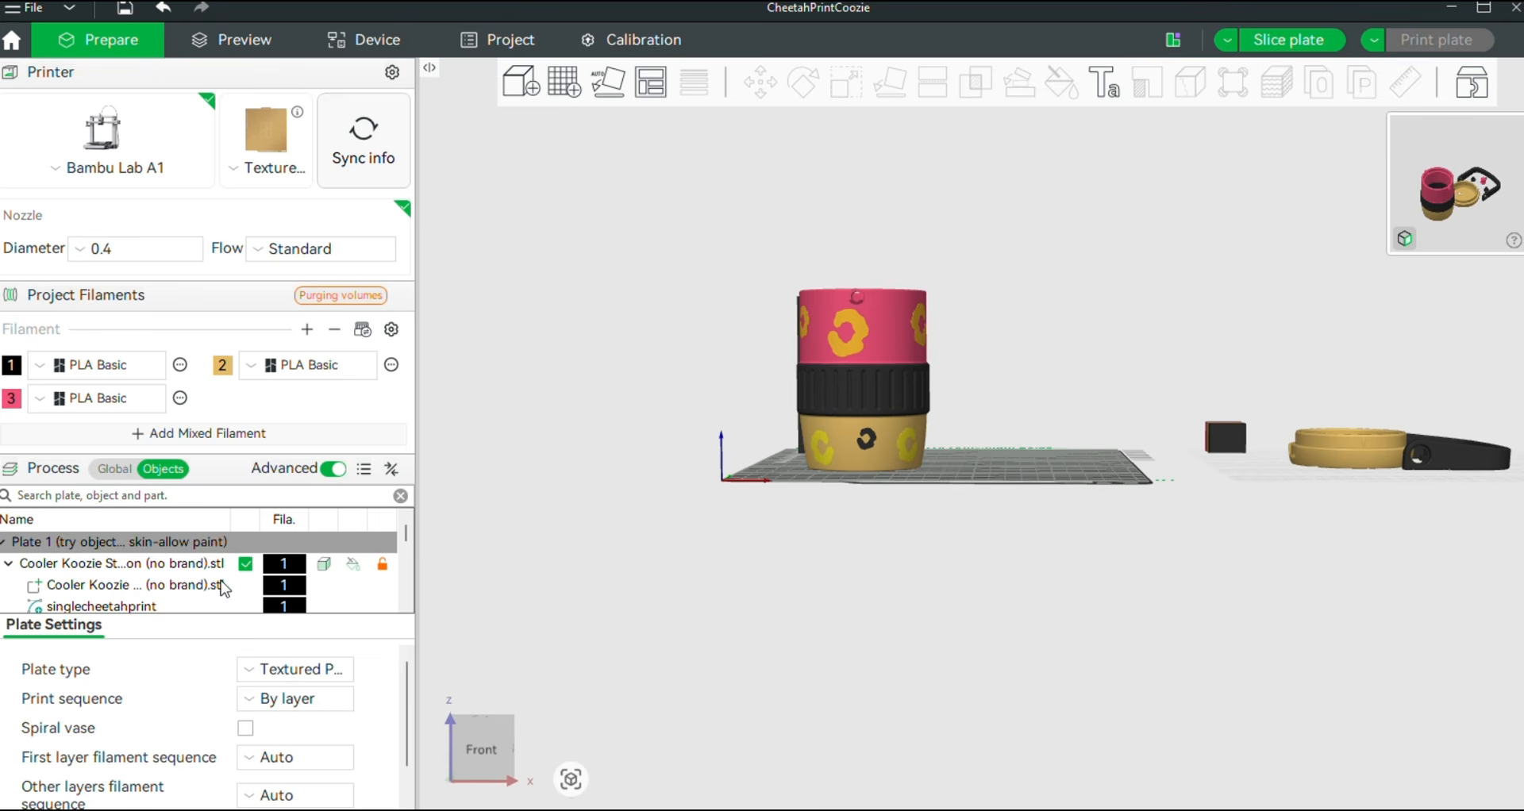
Change the third singlecheetahprint emblem part's type to Part
scroll(211, 580, "down", 1)
mouse_move(813, 564)
left_mouse_down()
mouse_move(997, 571)
mouse_move(794, 573)
mouse_move(811, 569)
left_mouse_up()
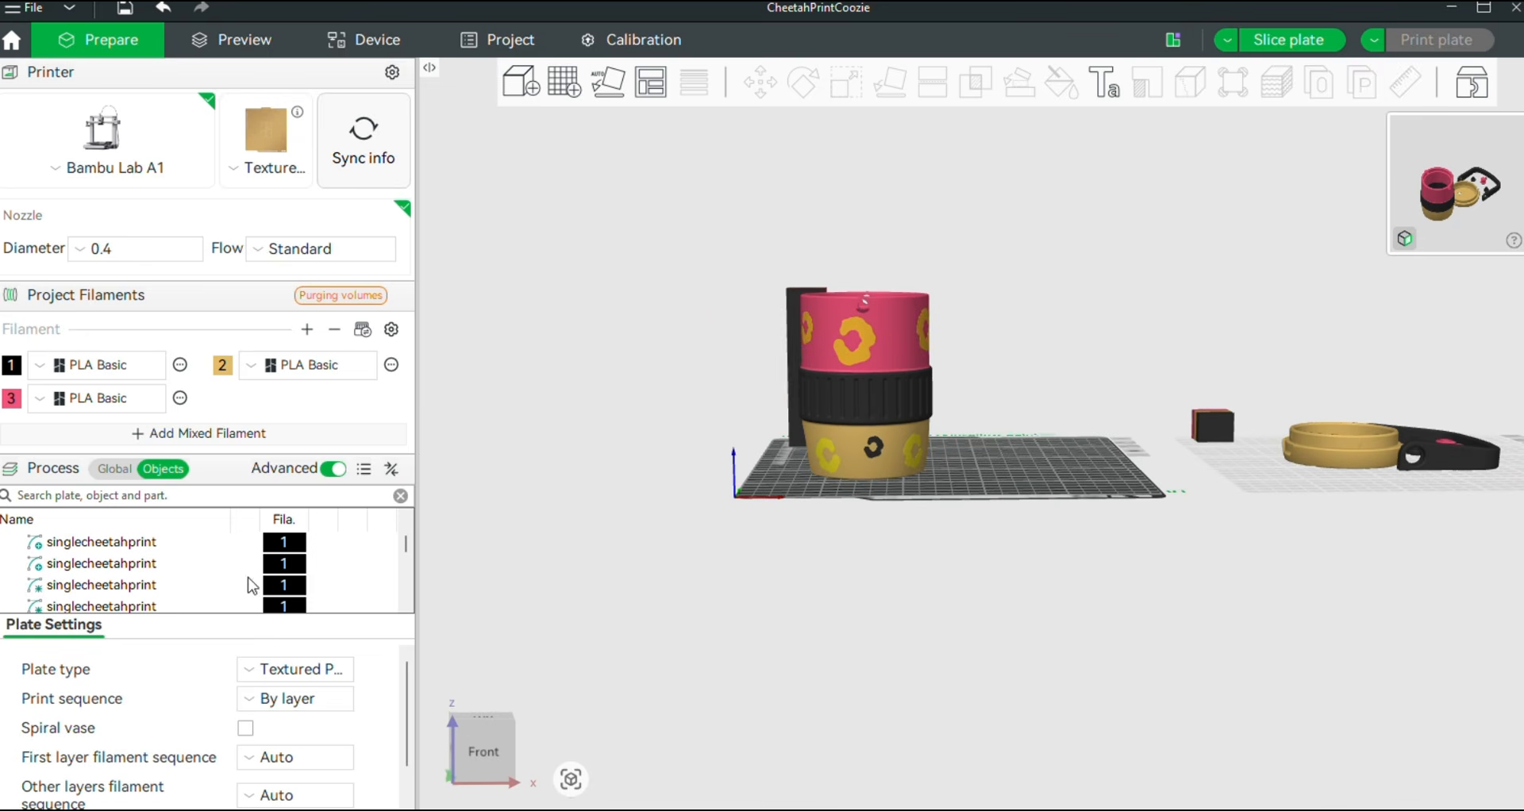
left_click(157, 586)
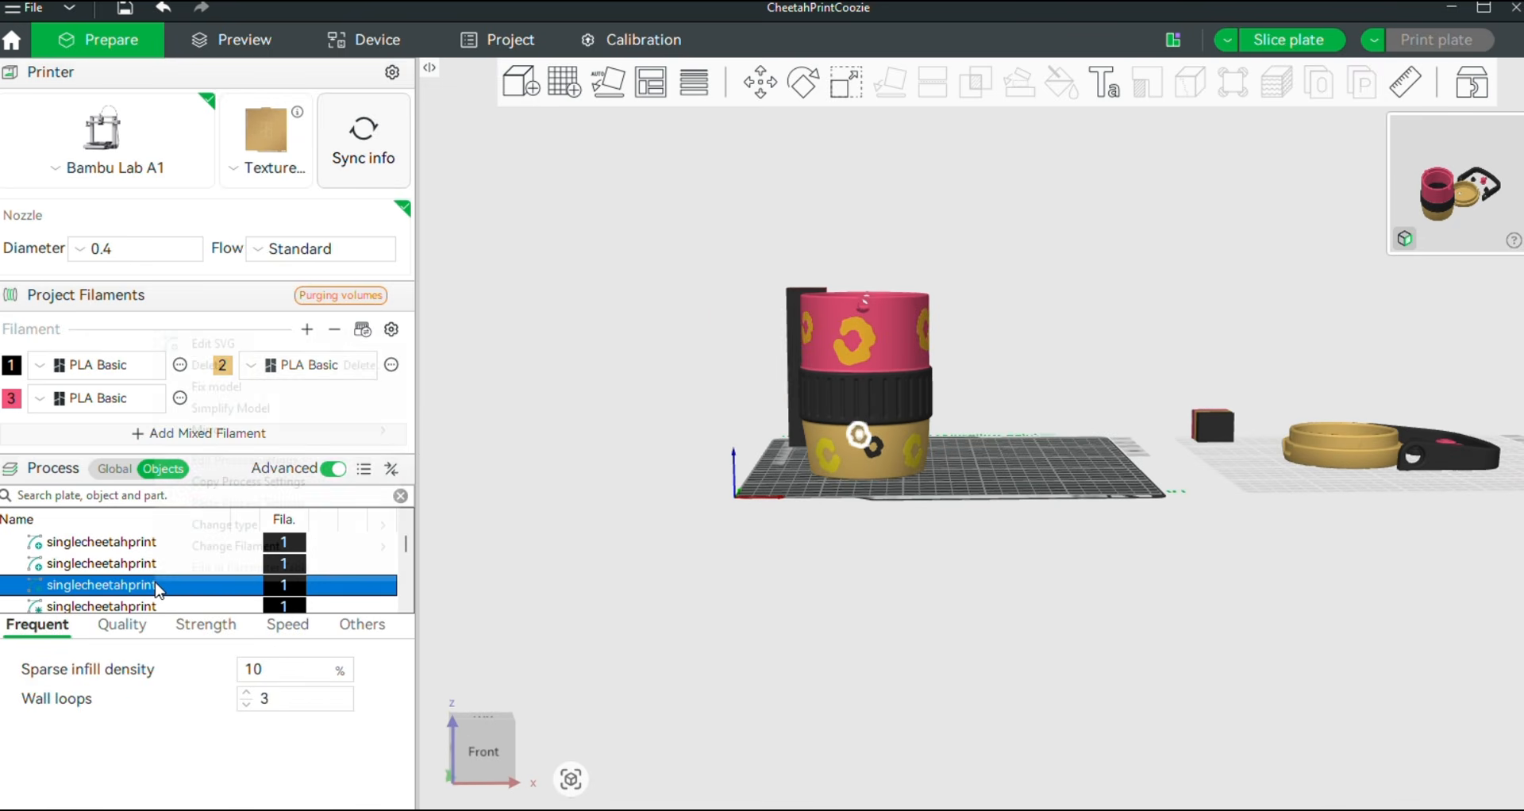
right_click(156, 585)
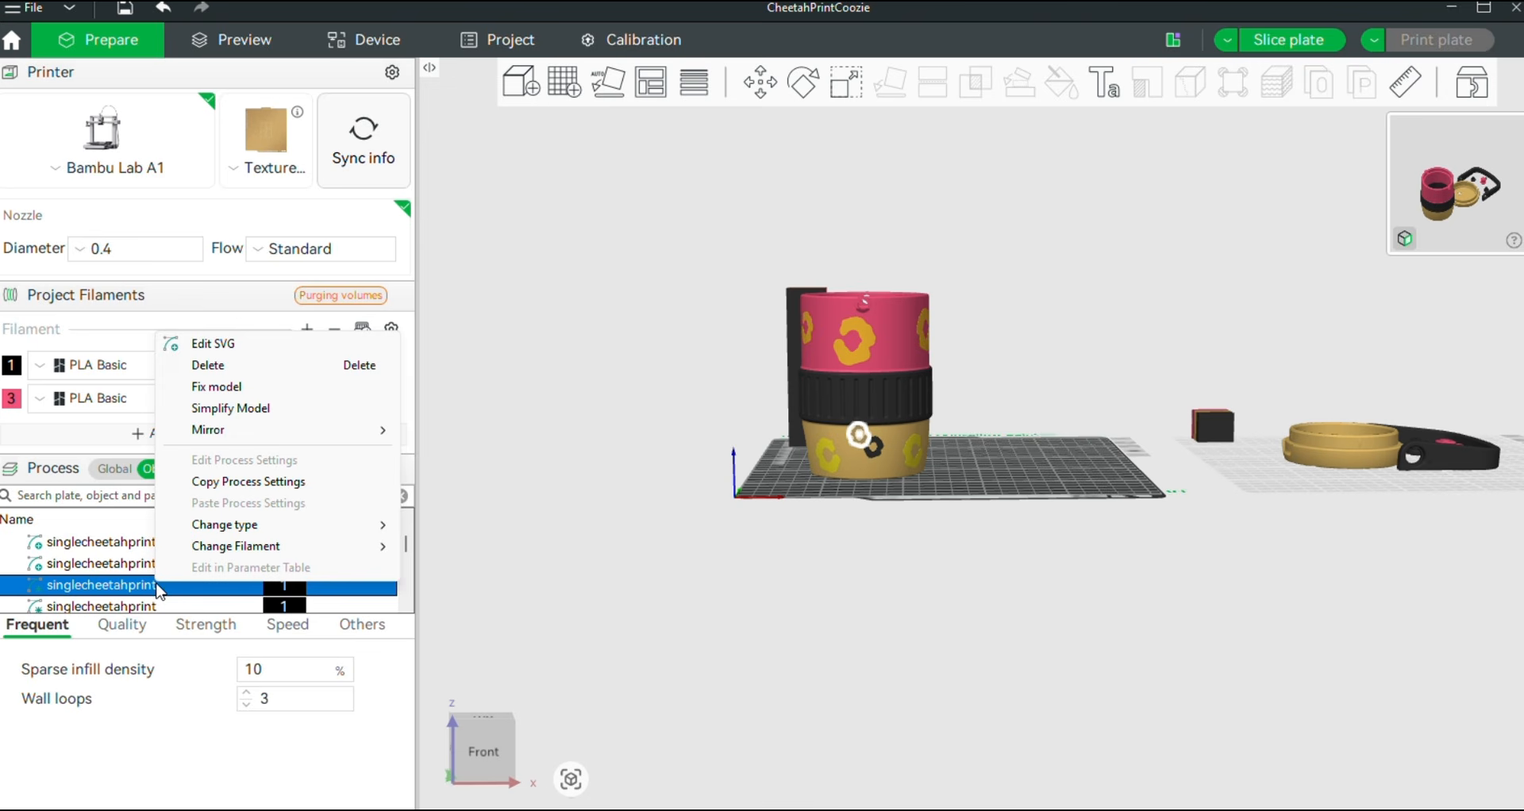
mouse_move(348, 525)
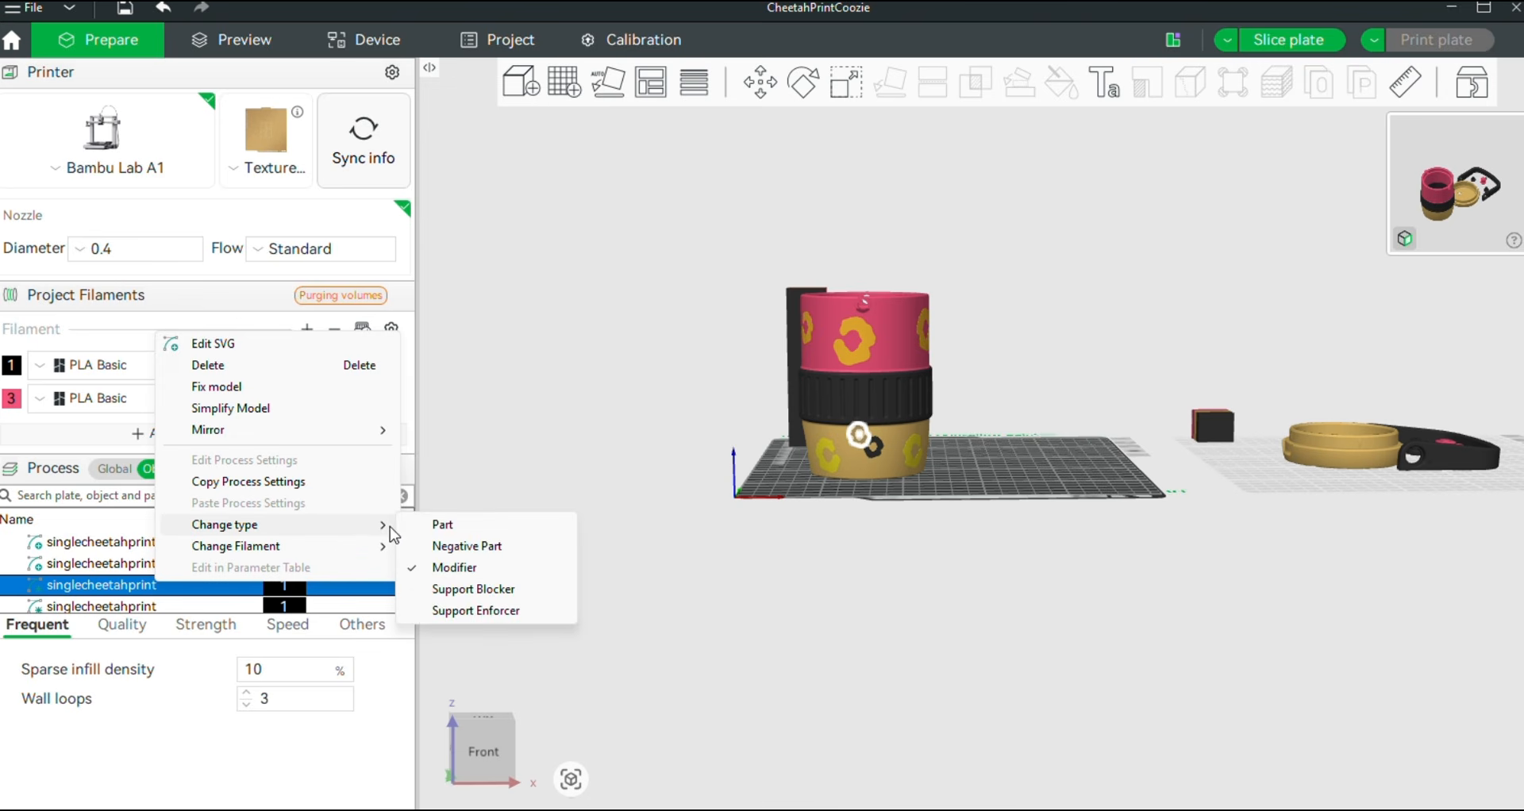
left_click(442, 524)
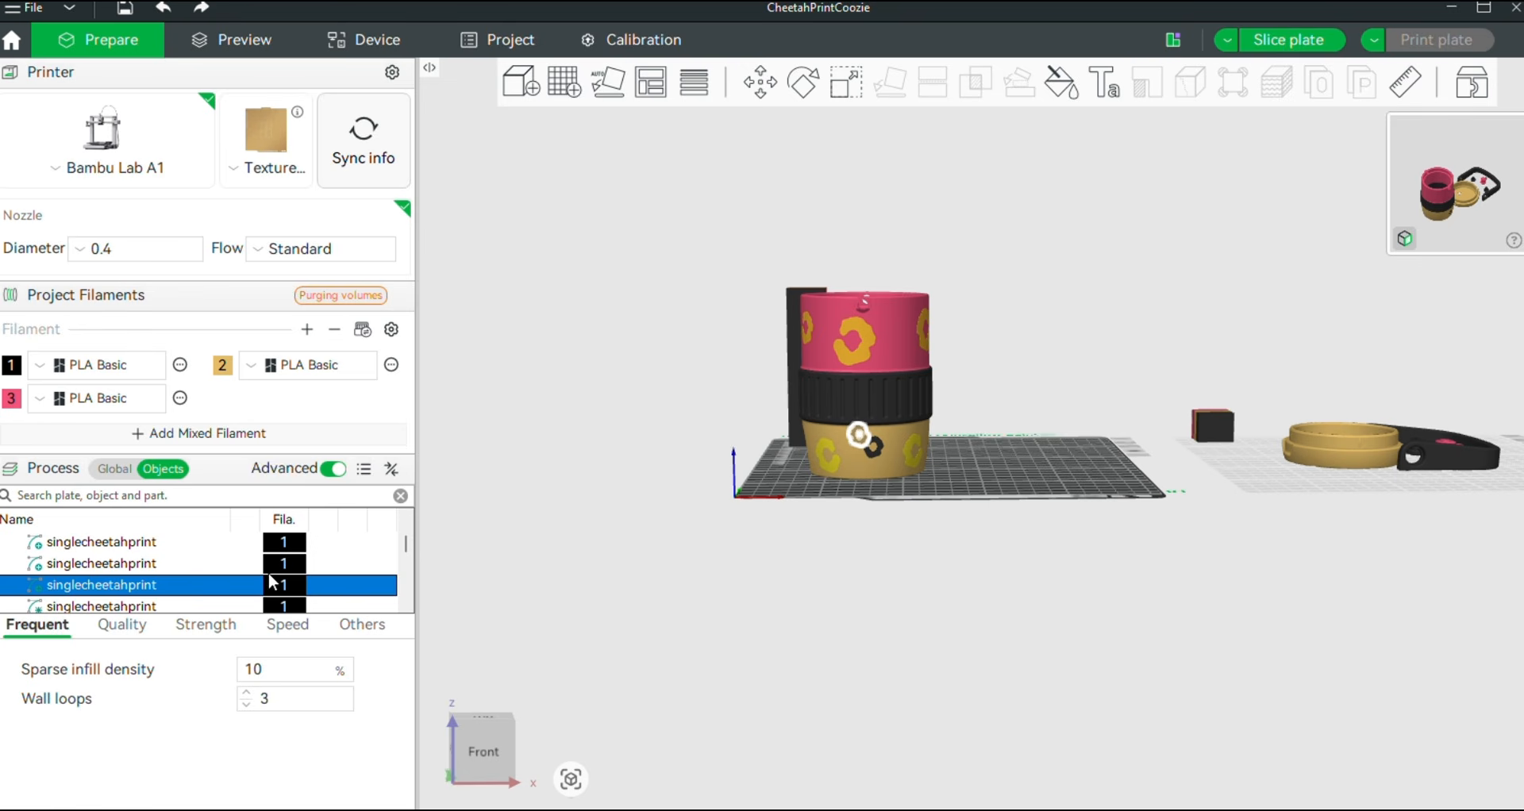
Change the fourth singlecheetahprint emblem part's type to Part
left_click(183, 608)
right_click(184, 609)
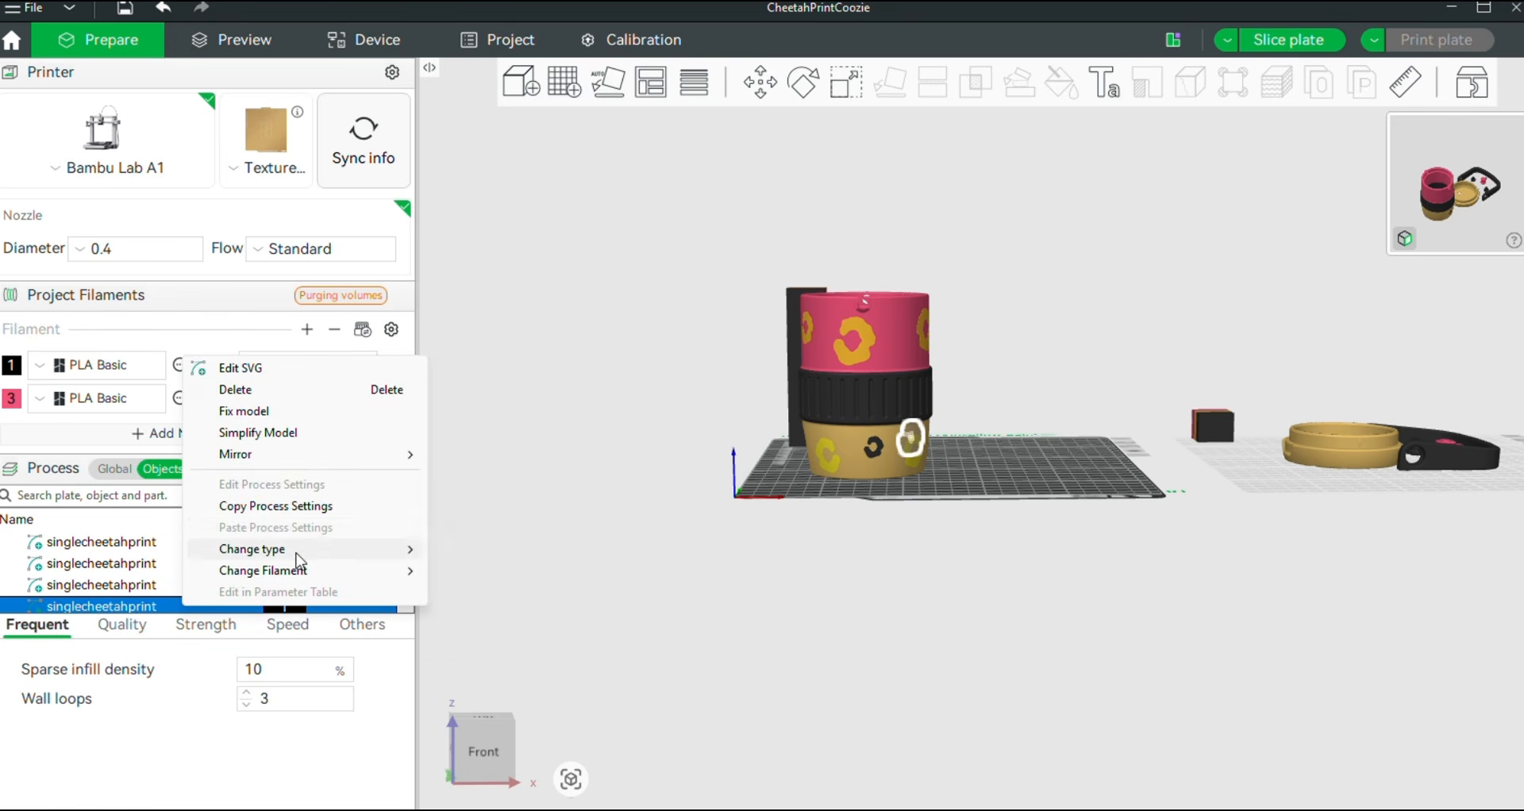
mouse_move(386, 561)
left_click(468, 550)
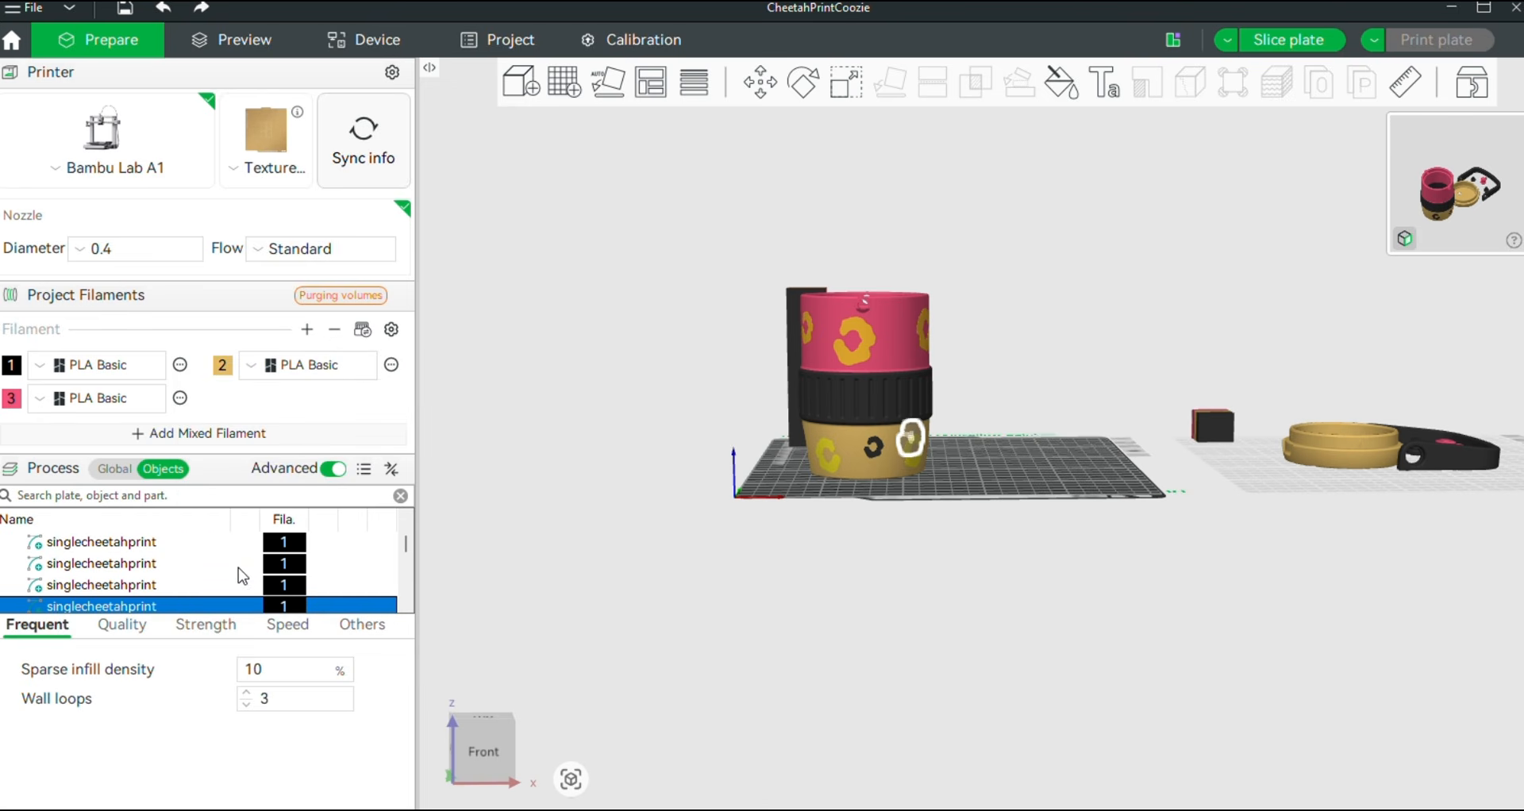
Change the type of the next singlecheetahprint emblem in the list to Part
right_click(204, 565)
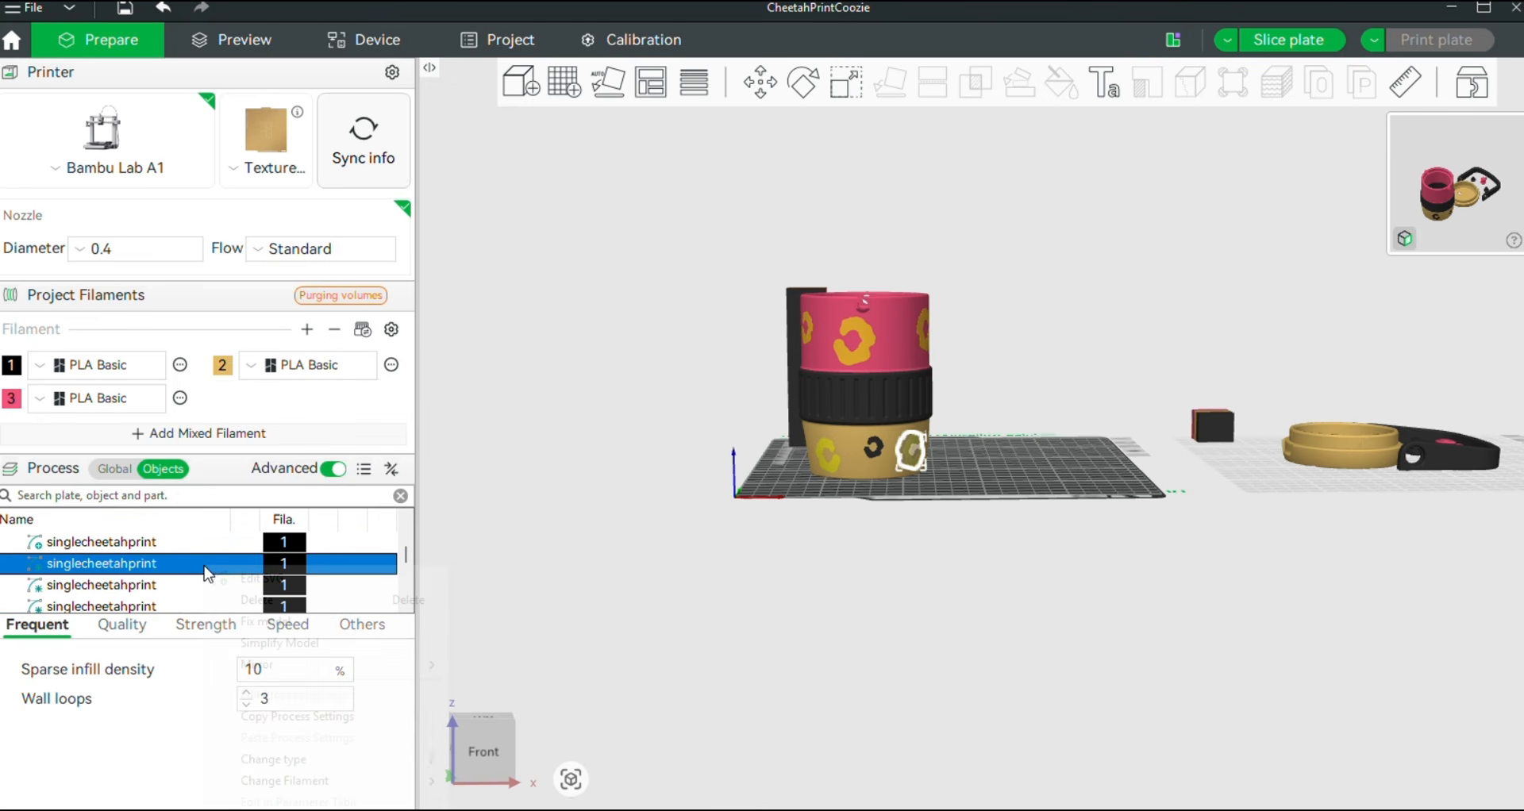
mouse_move(293, 672)
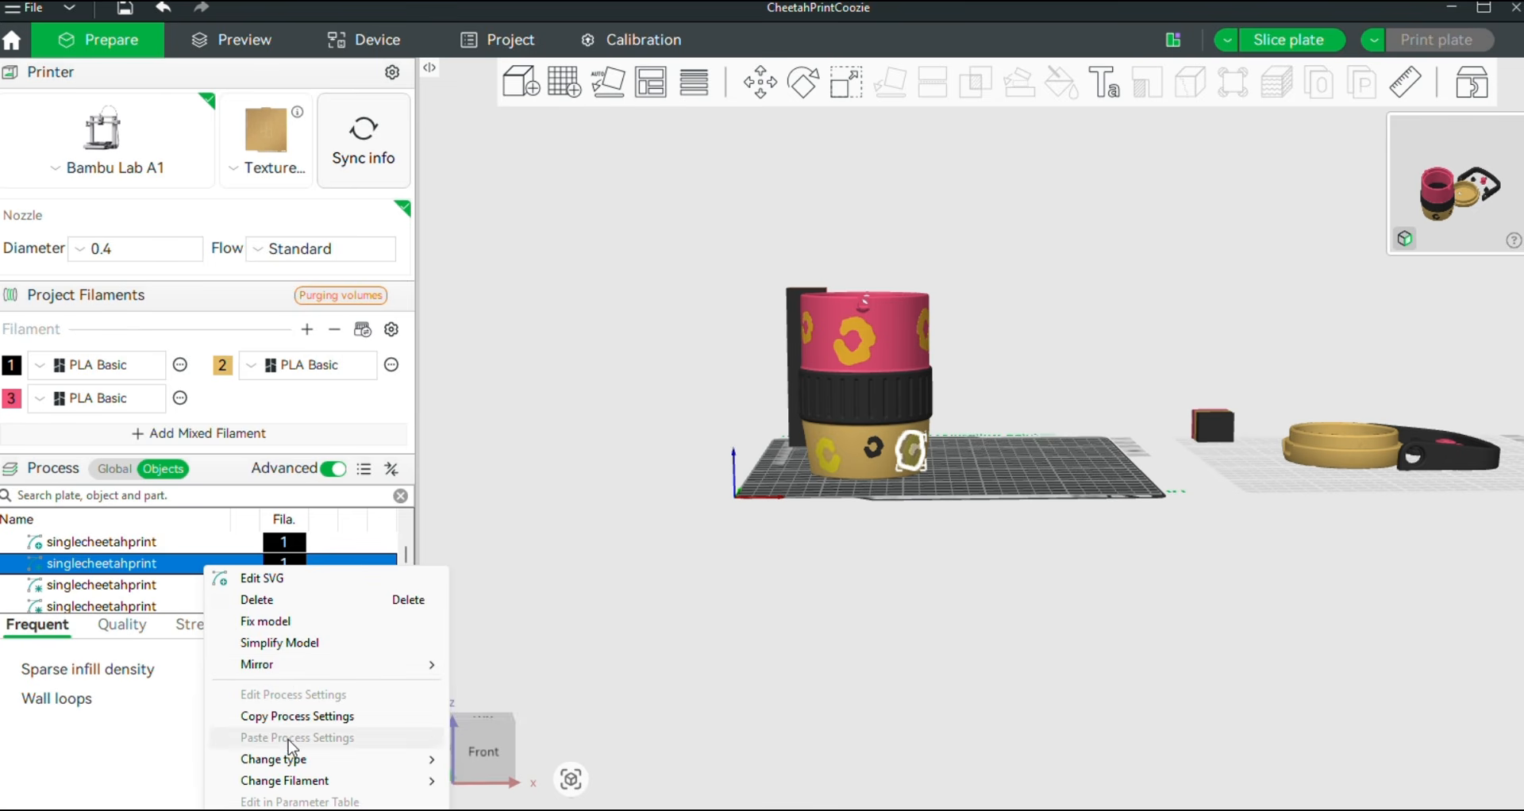
mouse_move(298, 760)
left_click(486, 759)
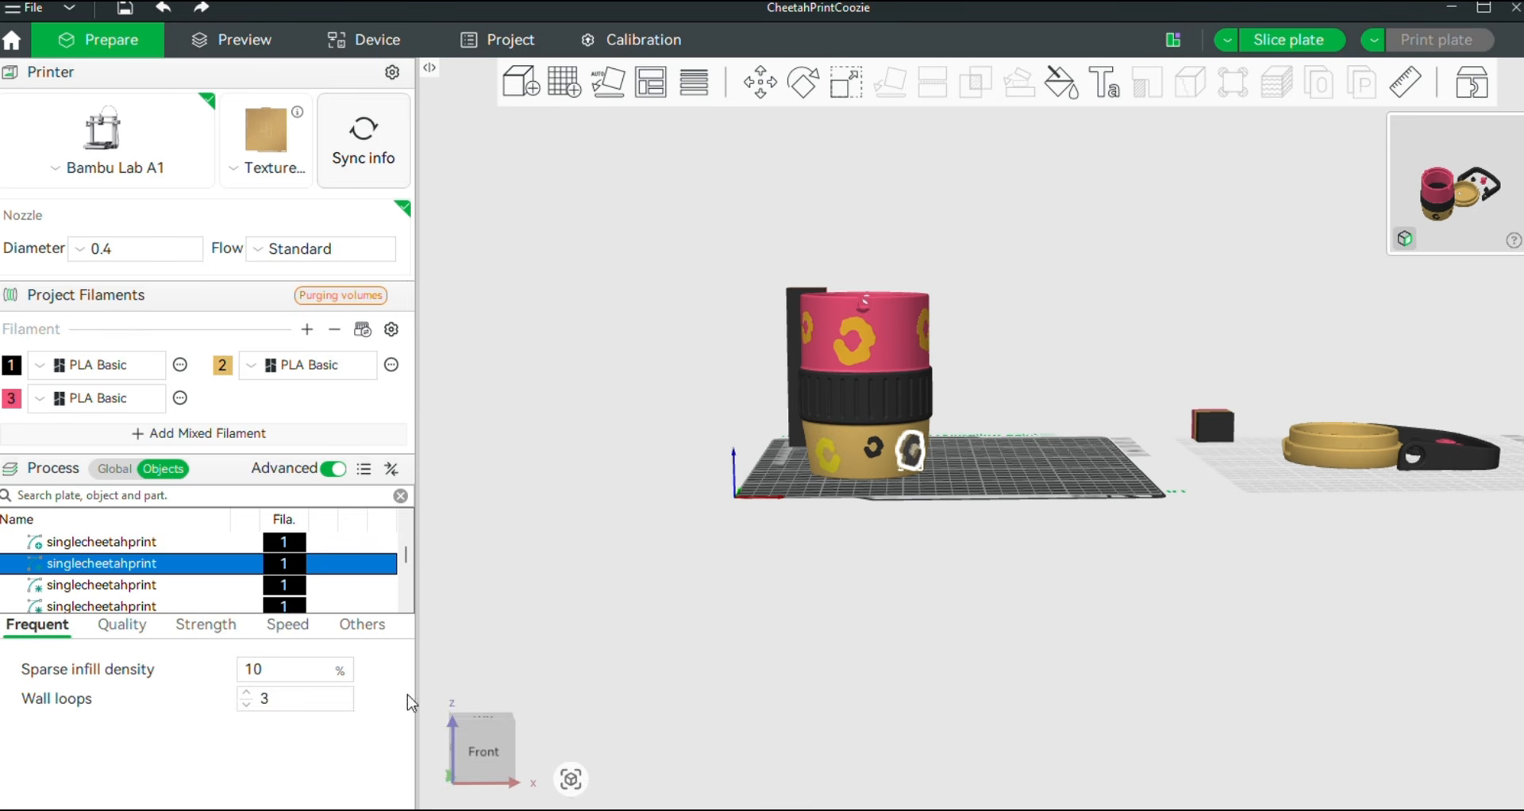
Change the type of the following singlecheetahprint emblem to Part and deselect it
left_click(181, 587)
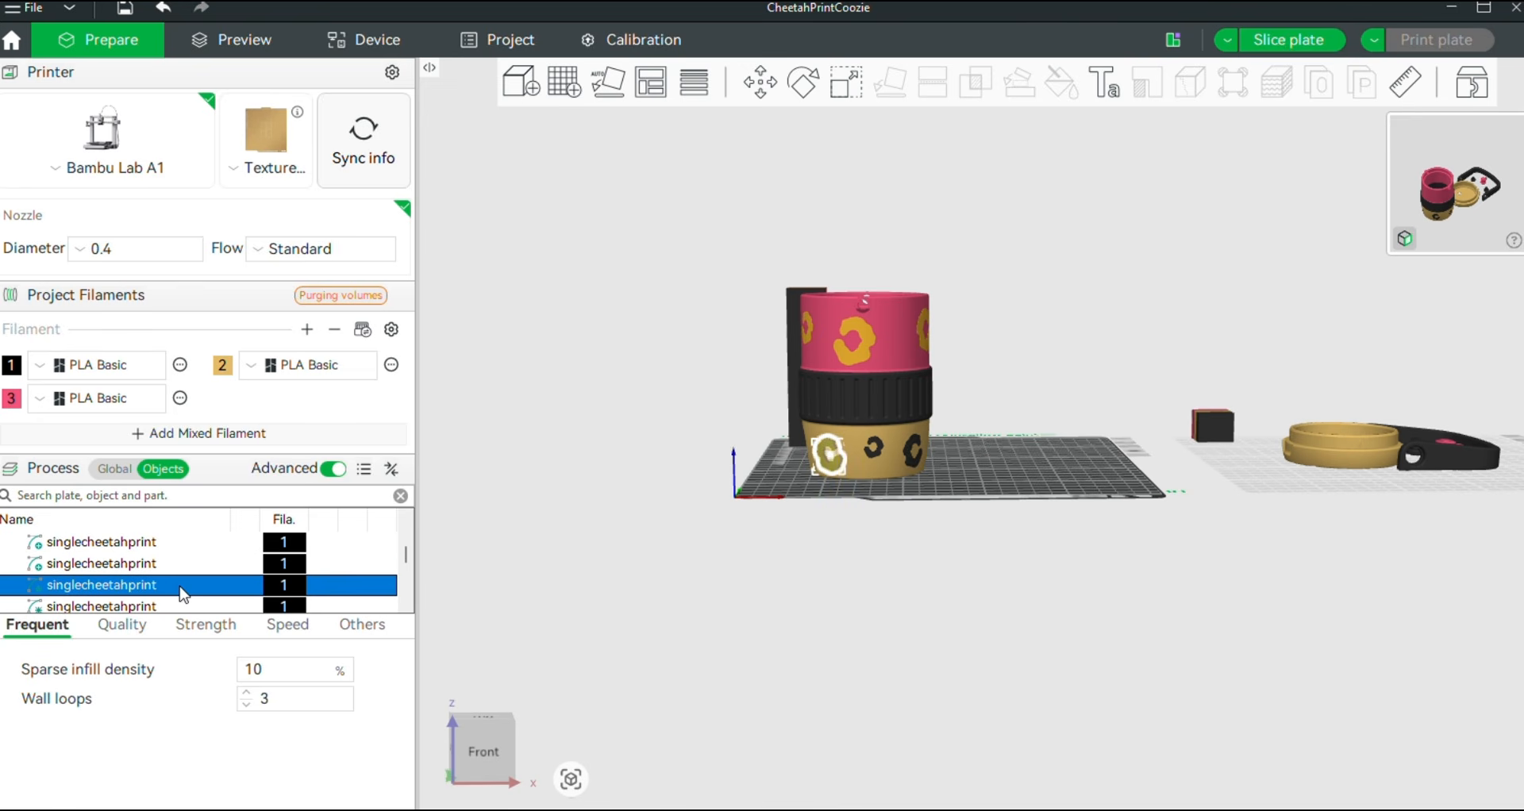
right_click(189, 594)
mouse_move(317, 530)
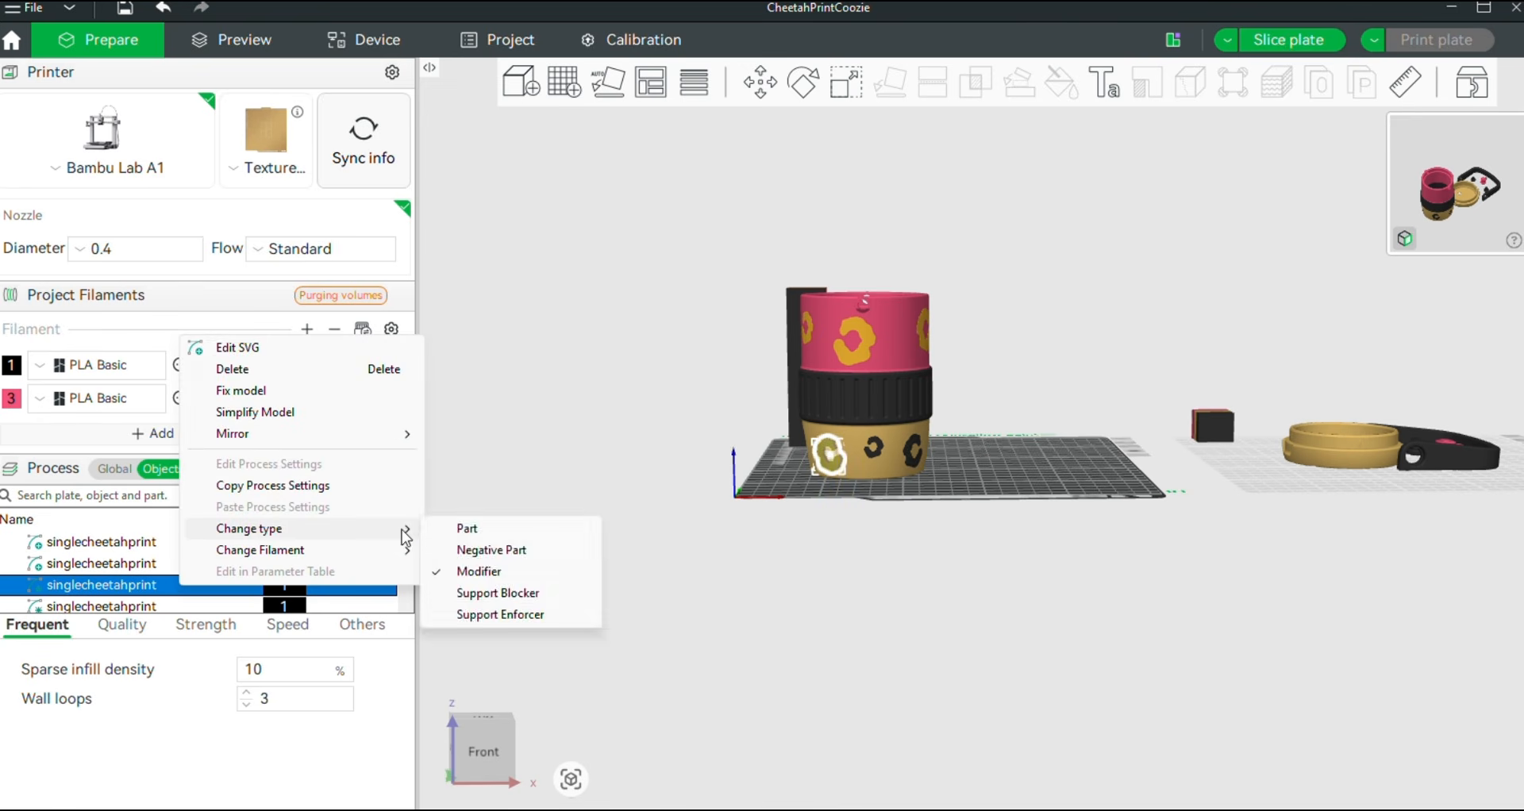
left_click(467, 530)
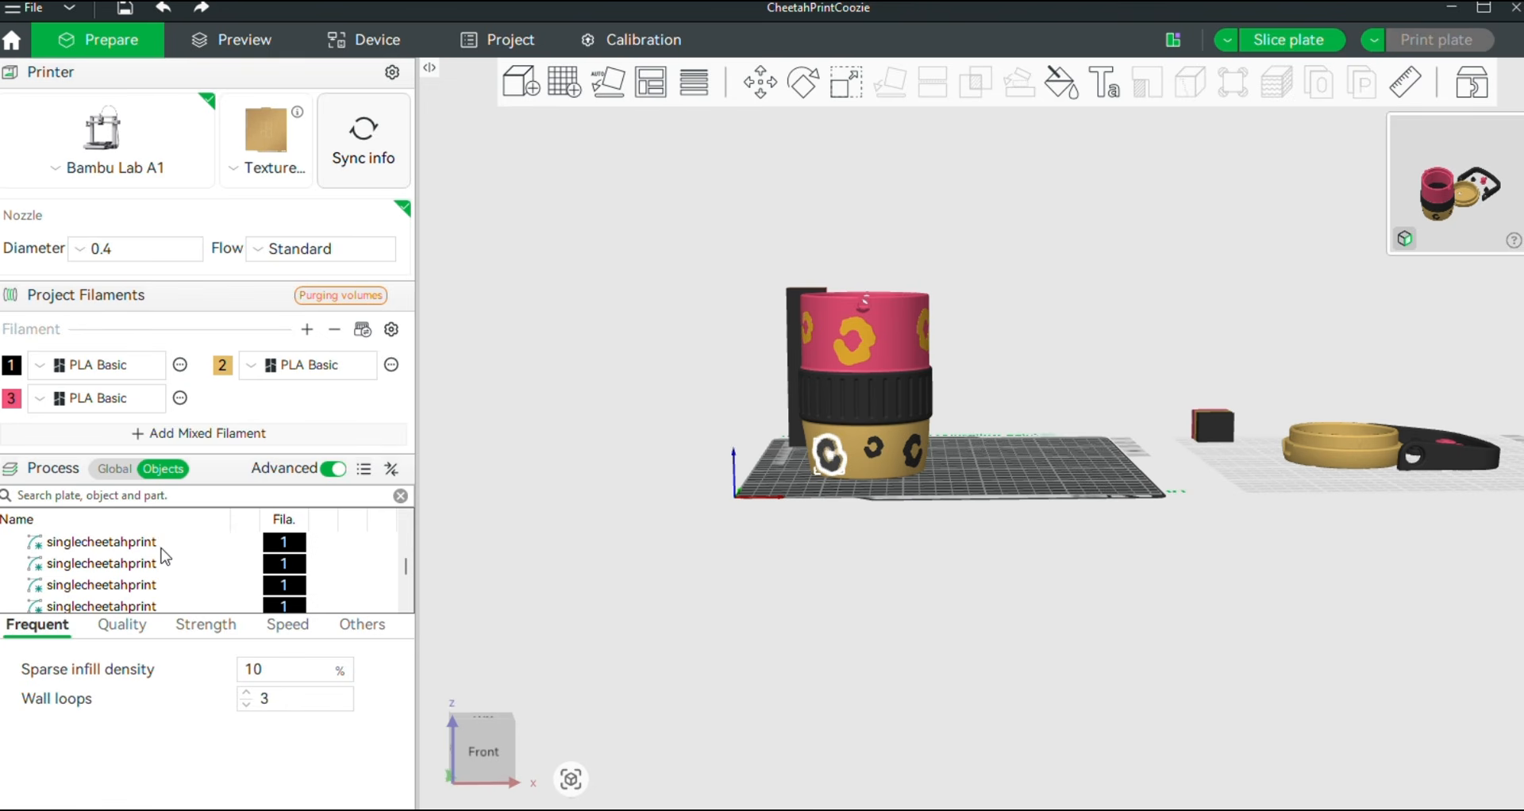
left_click(208, 585)
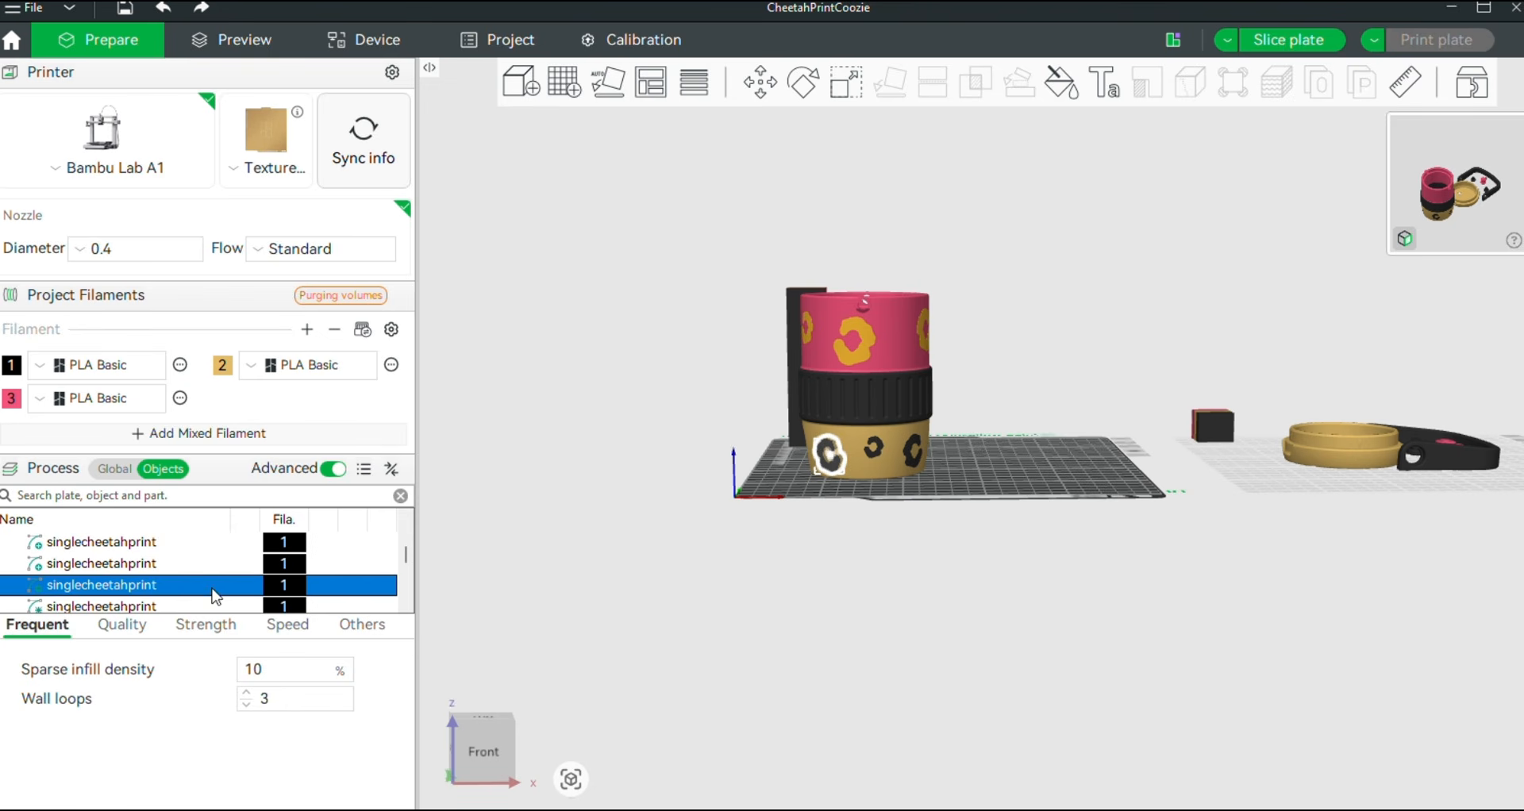
left_click(691, 496)
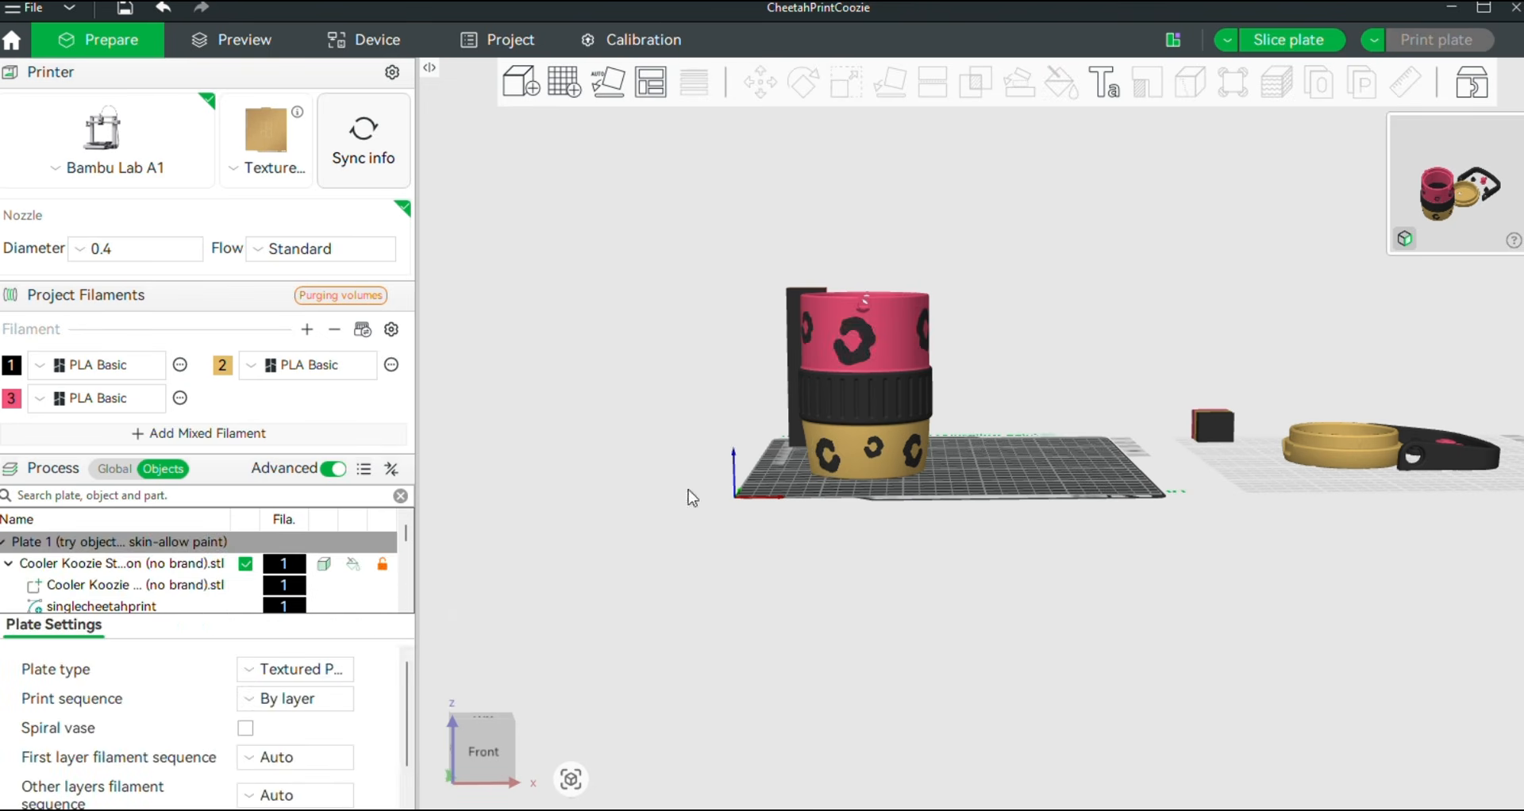
Slice the plate
left_click_drag(675, 596, 1003, 593)
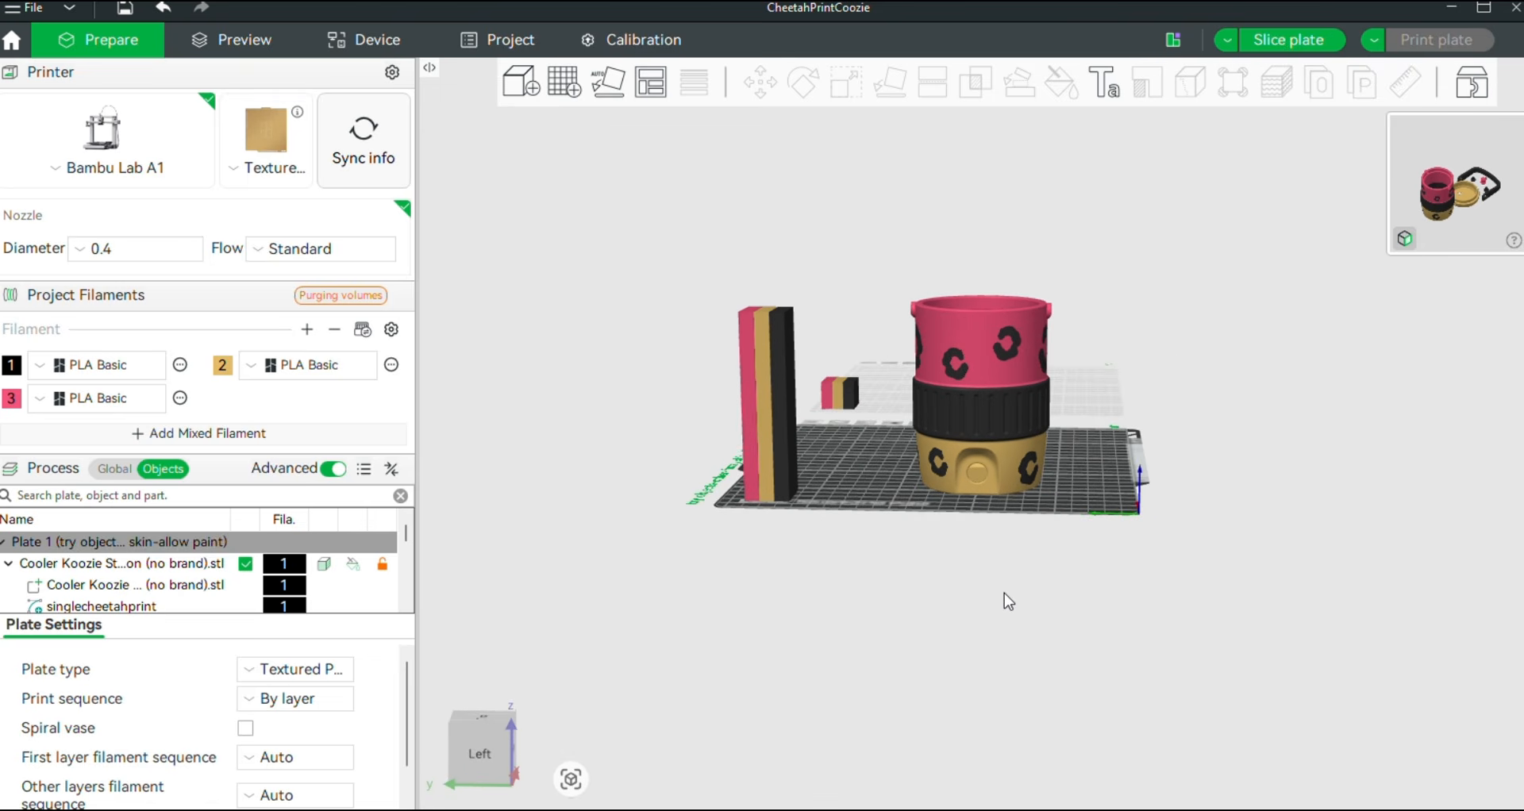
left_click(1286, 42)
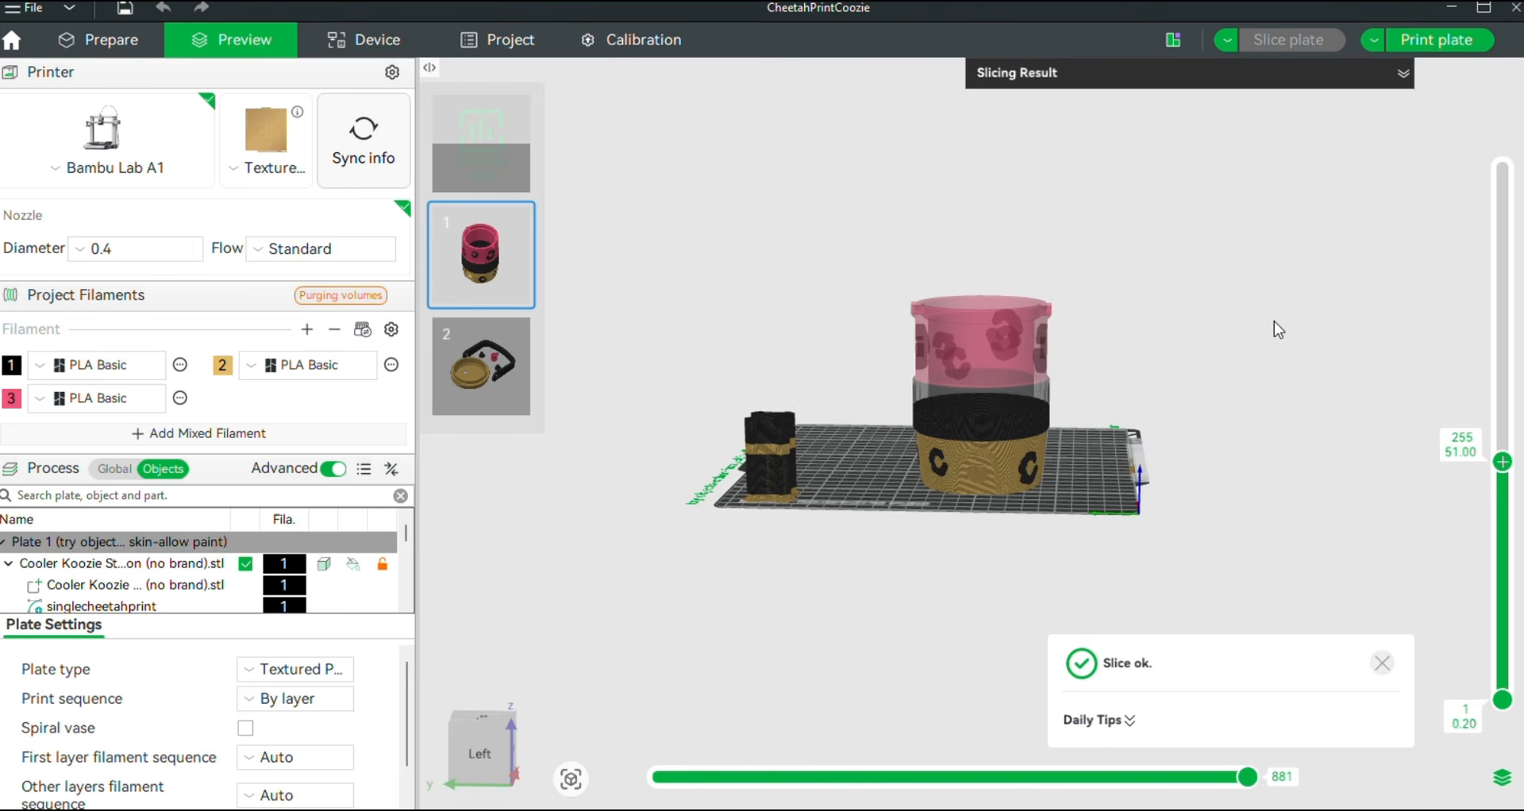
Review the slicing result summary and inspect the sliced coozie model from different angles
left_click(1404, 73)
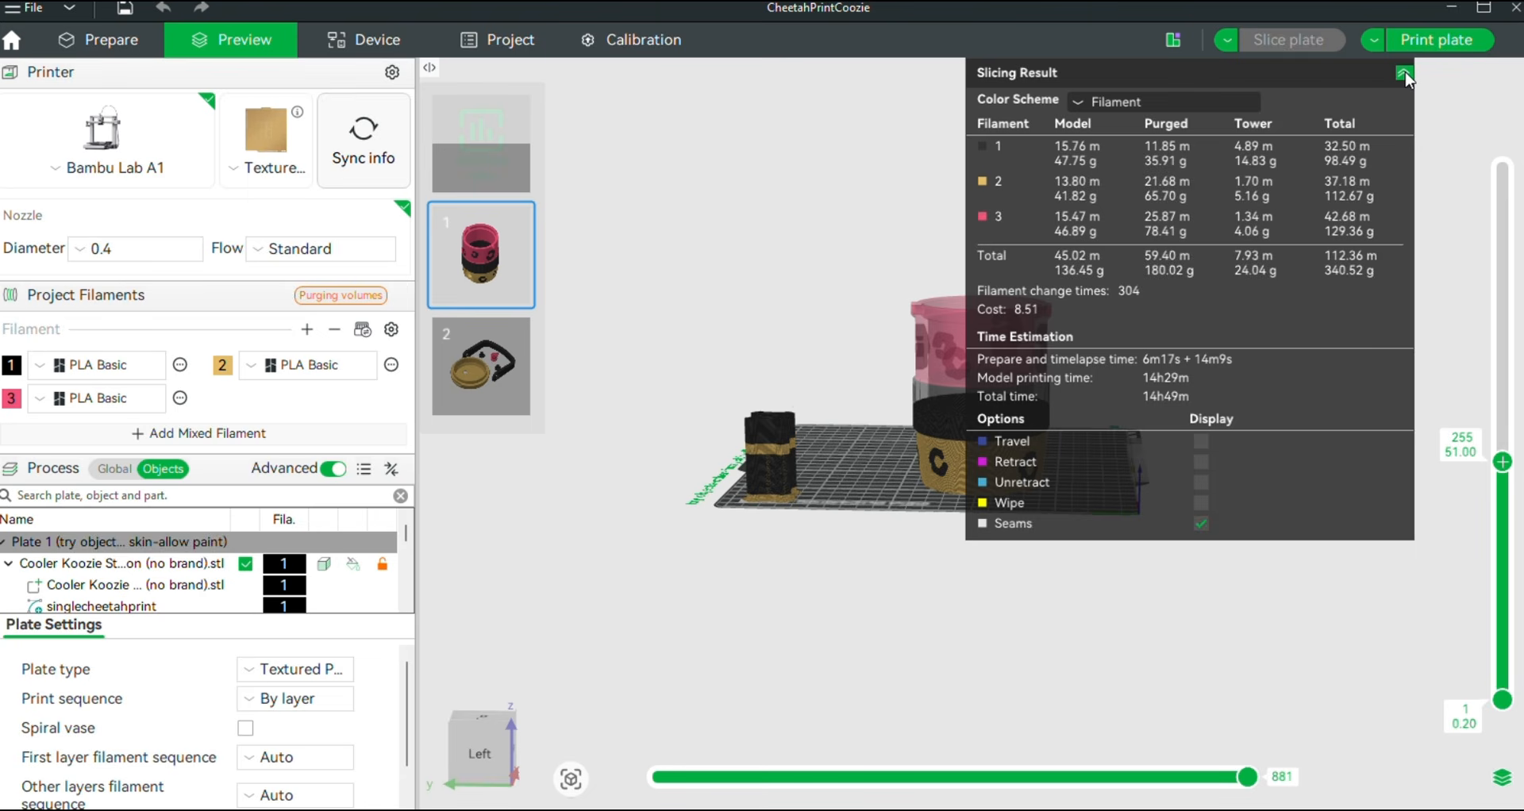
left_click(1404, 74)
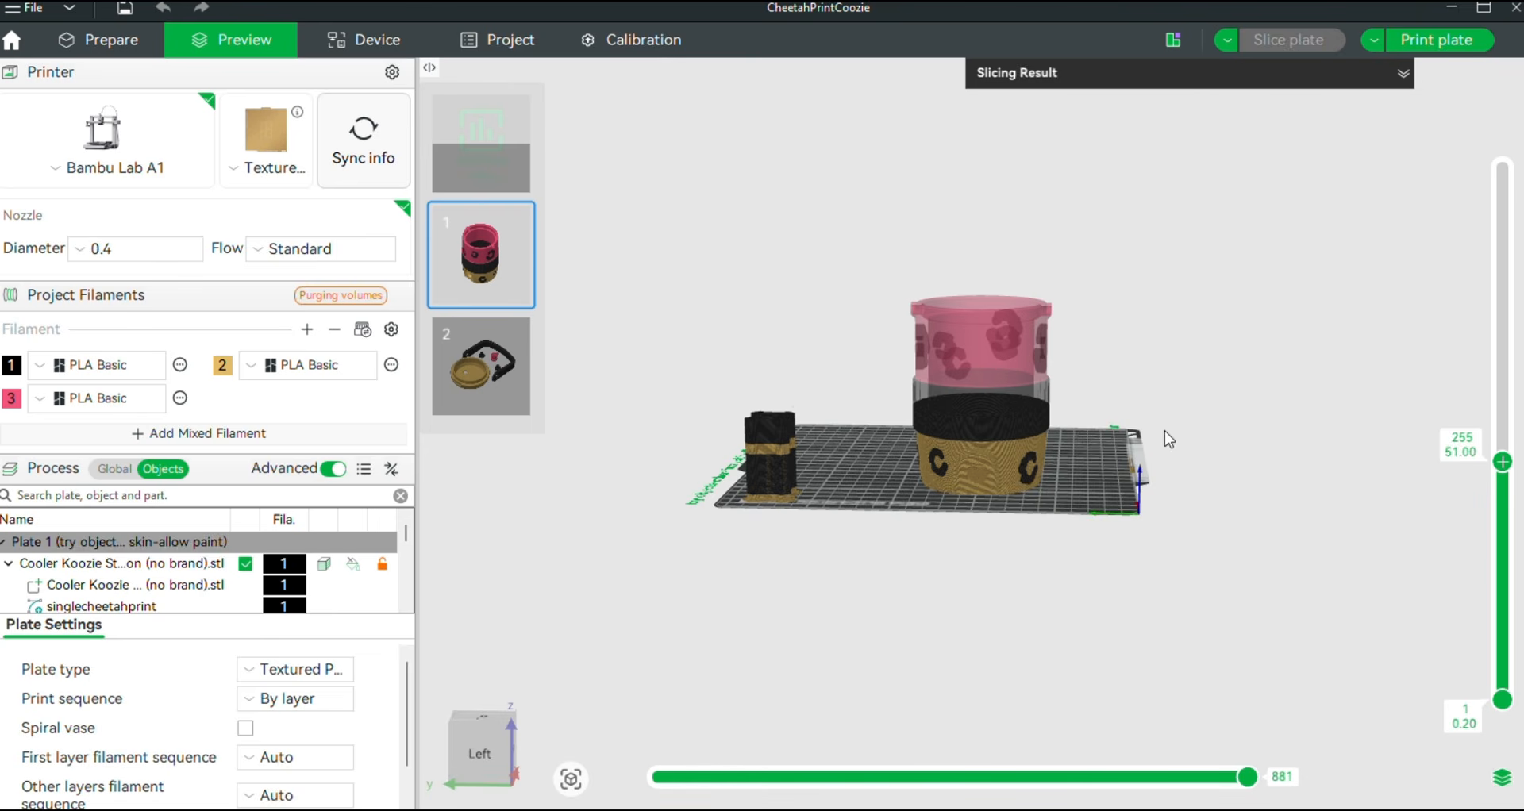
left_click_drag(1165, 430, 1052, 600)
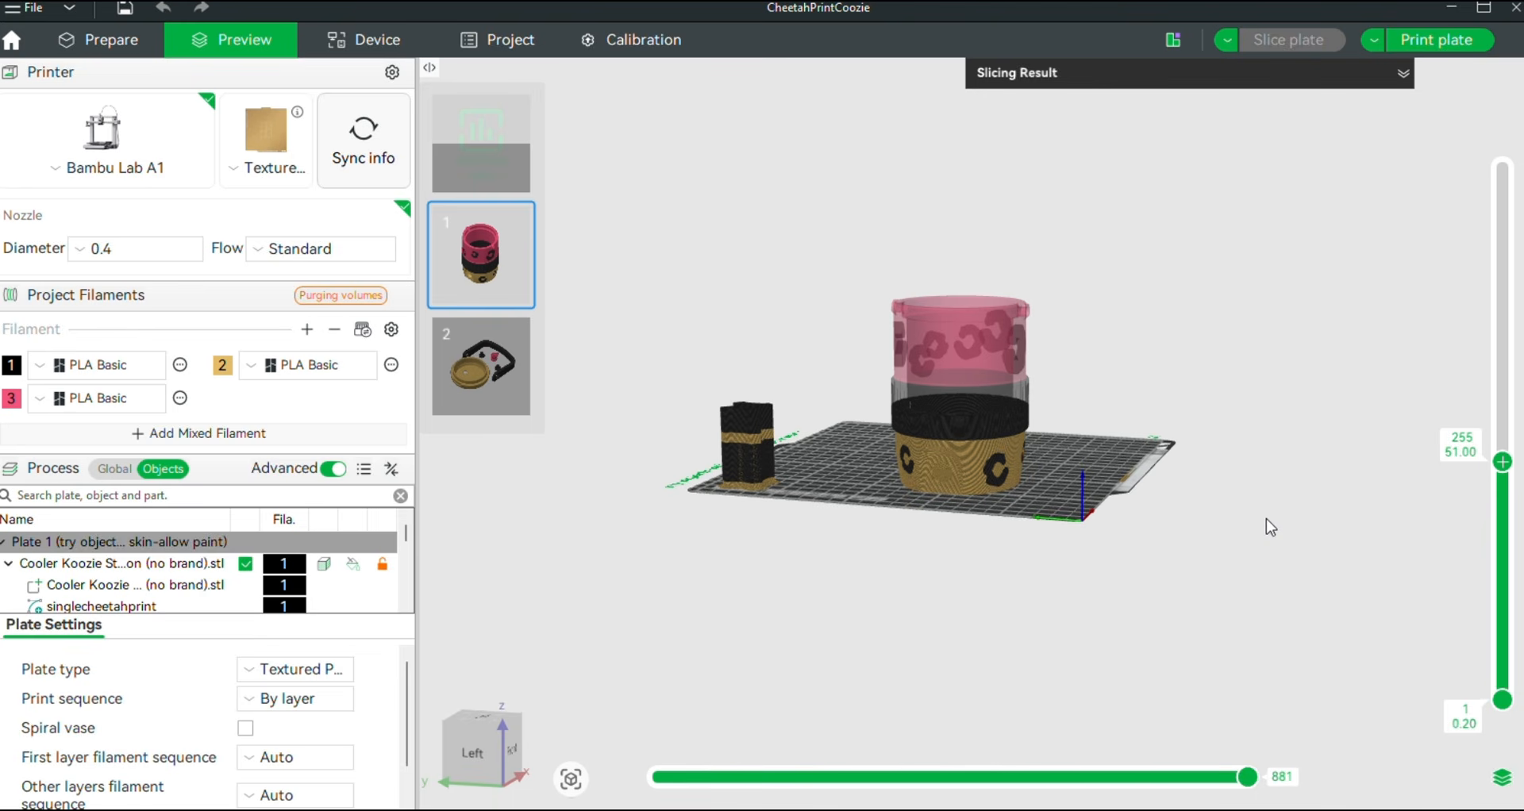
left_click_drag(1261, 512, 1190, 526)
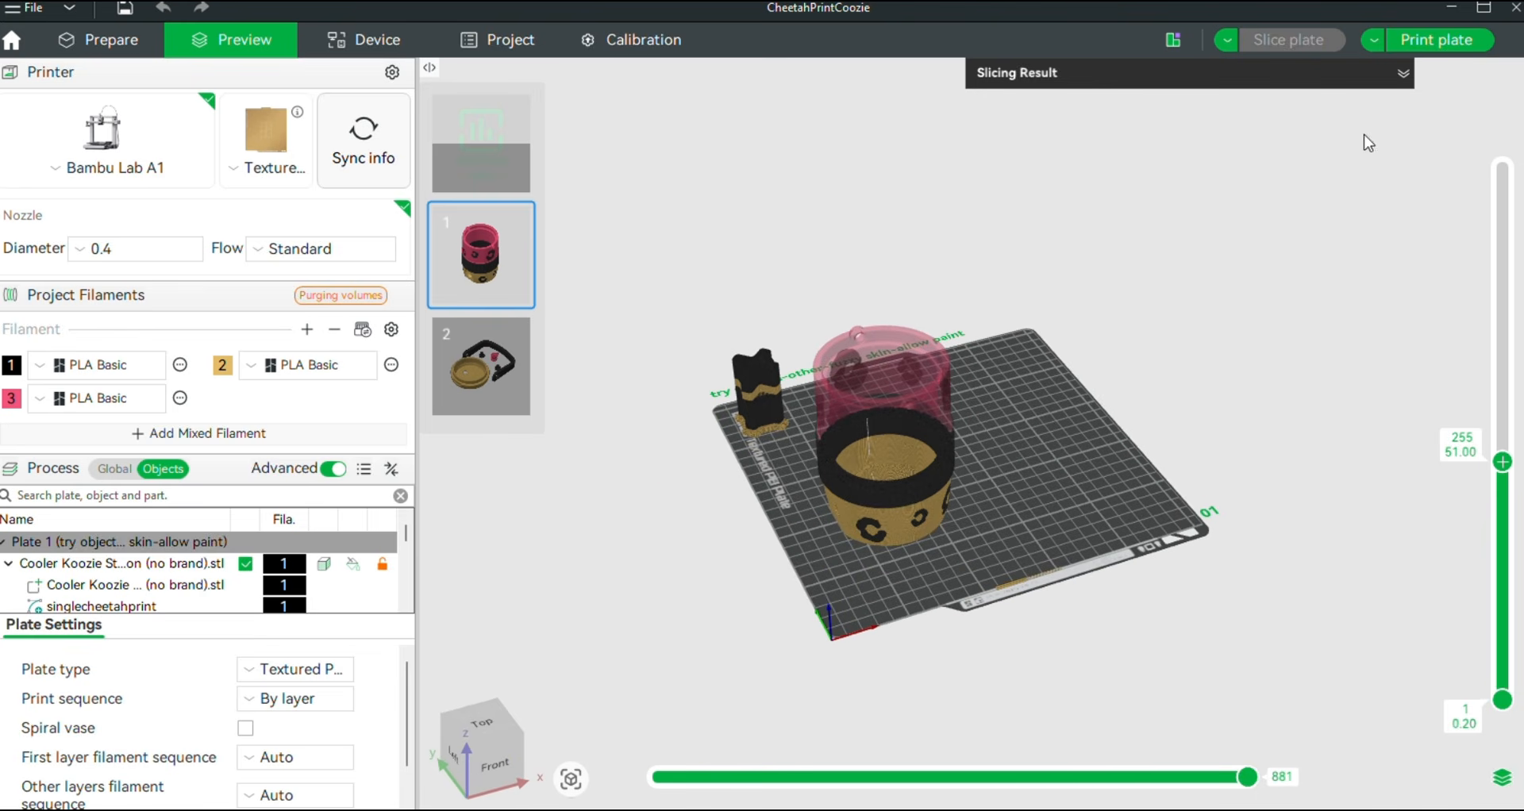
left_click(1413, 47)
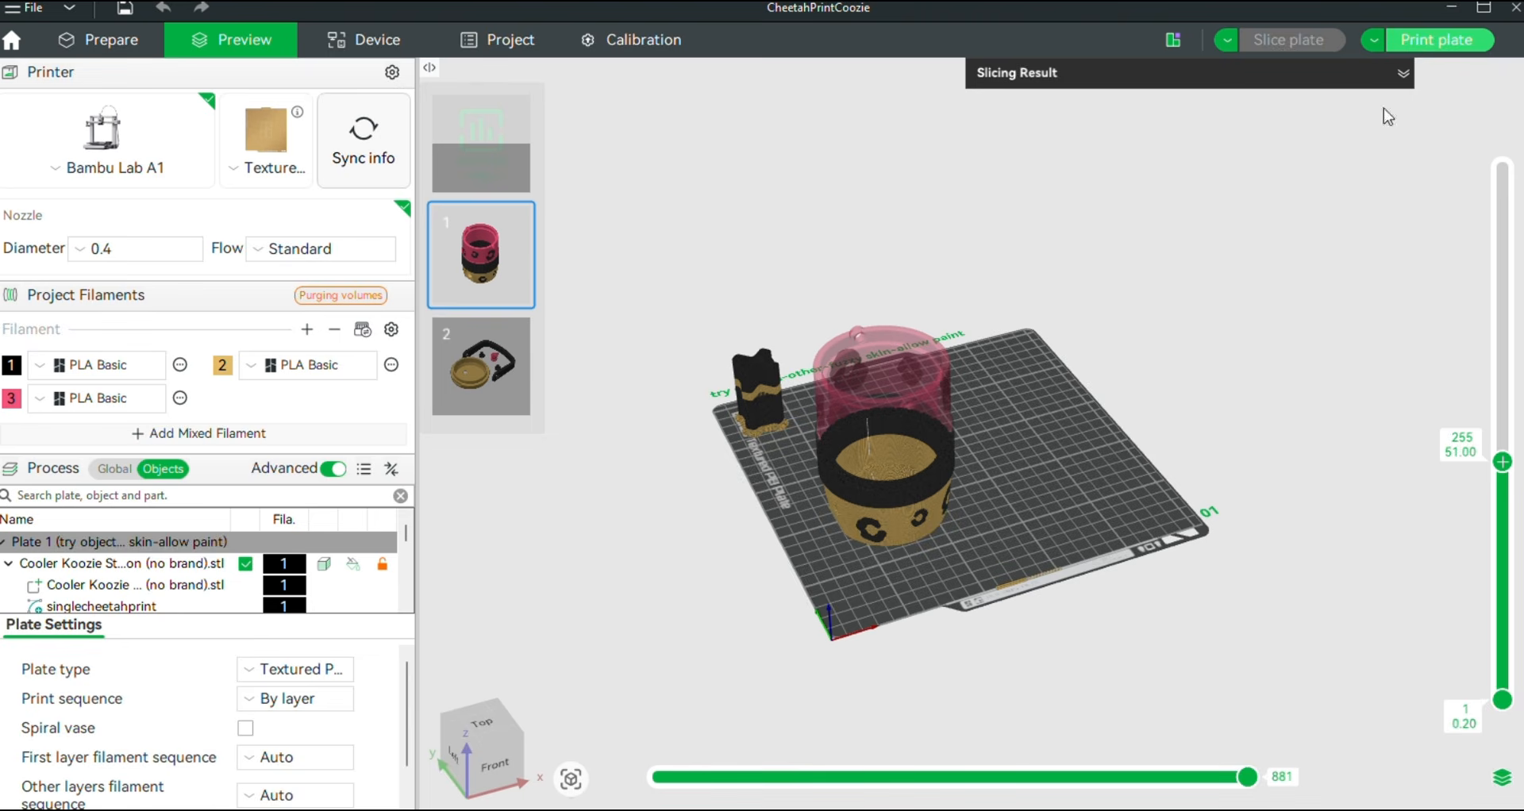